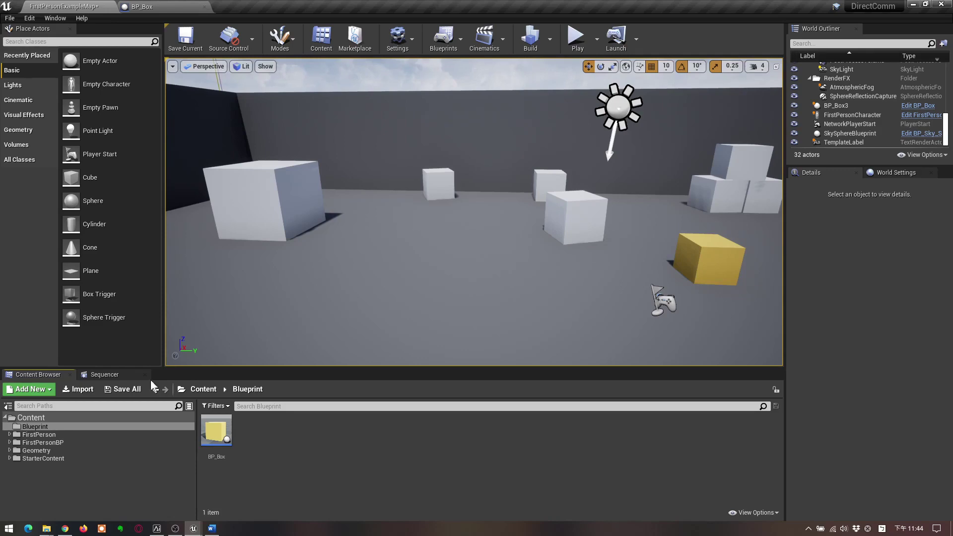
# Glance at the MyProject level blueprint, then return to the DirectComm editor window
pyautogui.moveTo(194, 528)
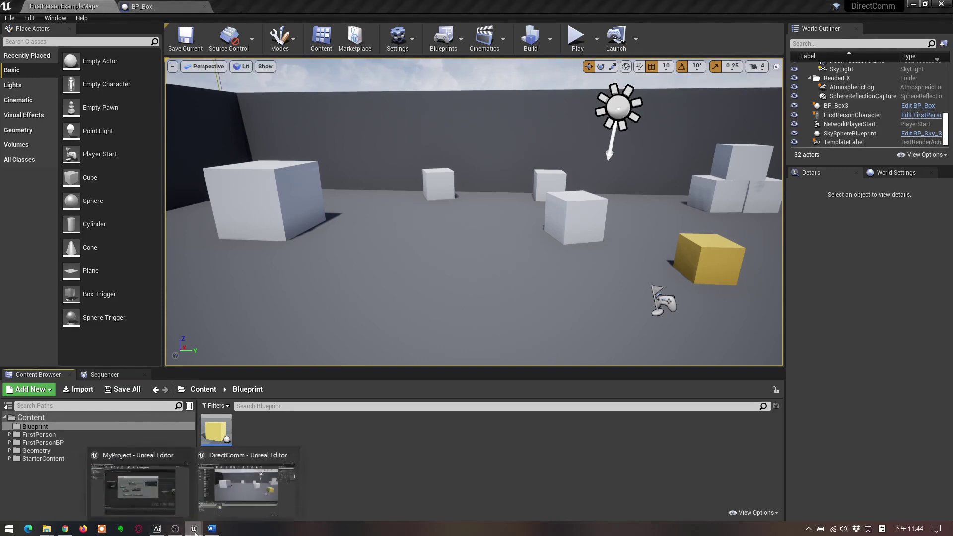
pyautogui.click(153, 475)
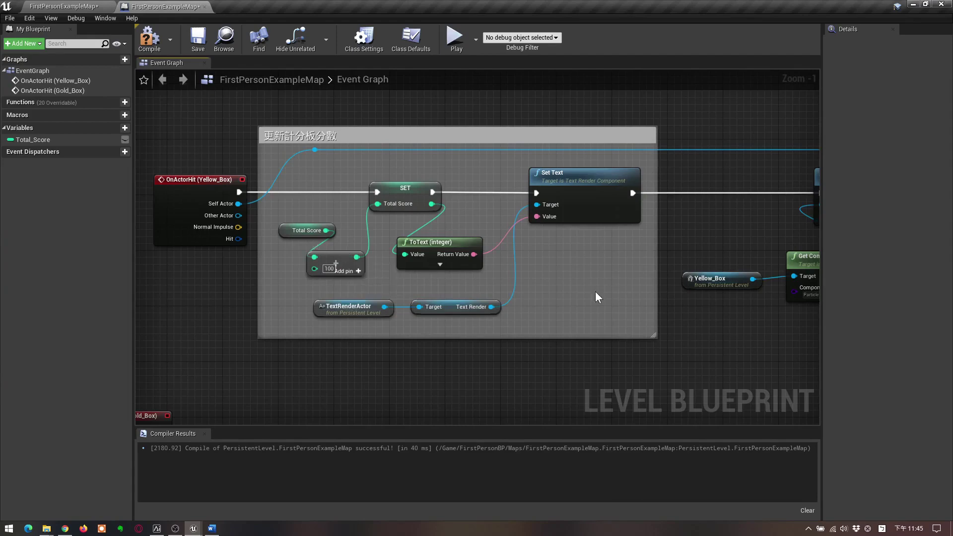
pyautogui.moveTo(194, 528)
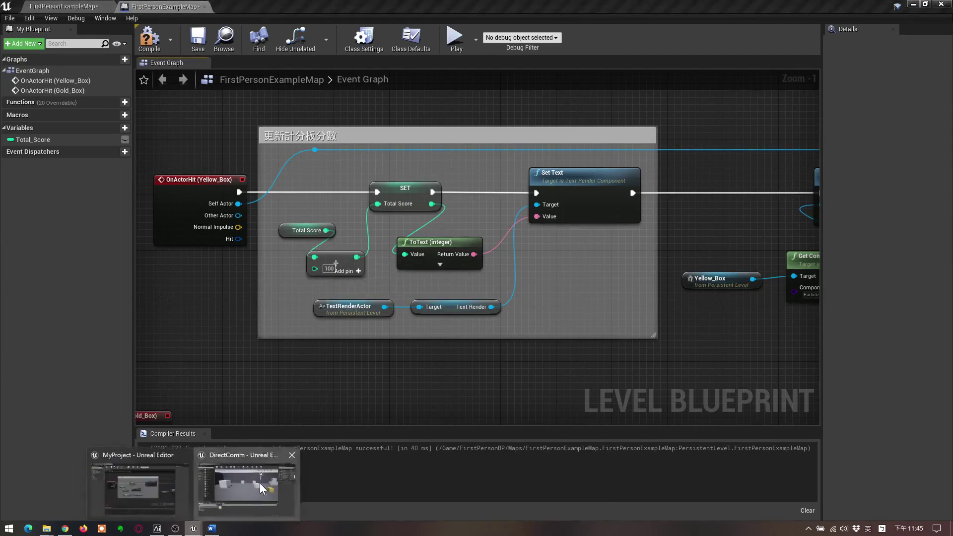
pyautogui.click(260, 483)
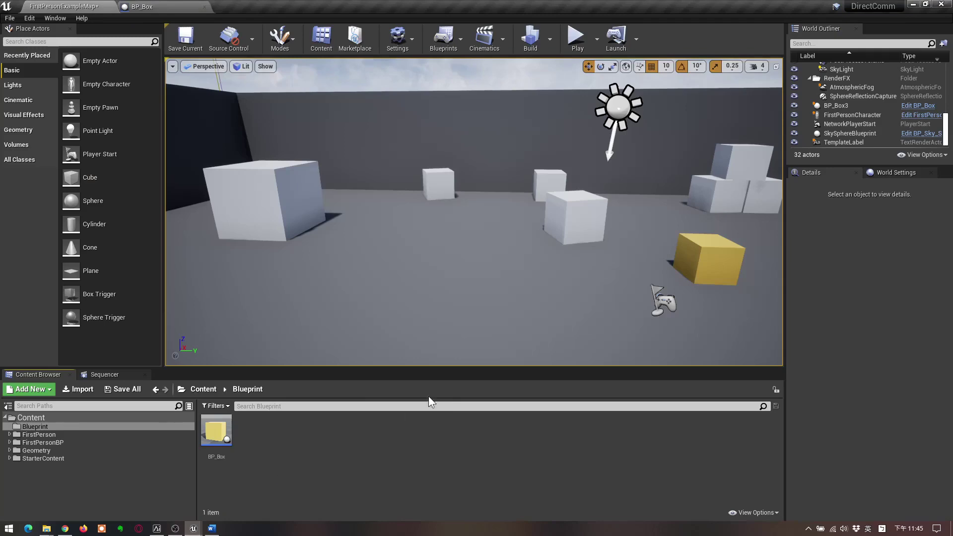
# Review BP_Box's event graph, then bring up the MyProject level blueprint's Yellow_Box hit logic
pyautogui.doubleClick(213, 429)
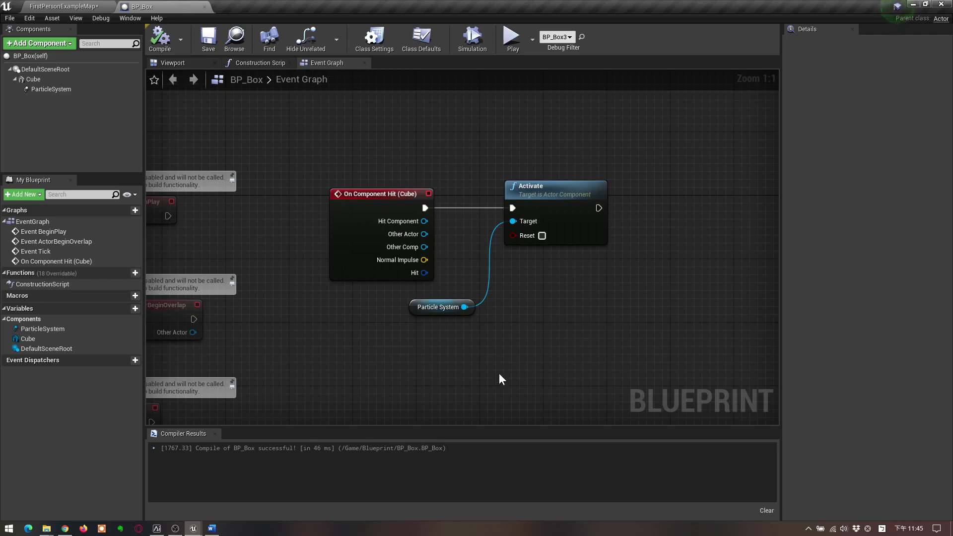
pyautogui.moveTo(193, 528)
pyautogui.click(176, 479)
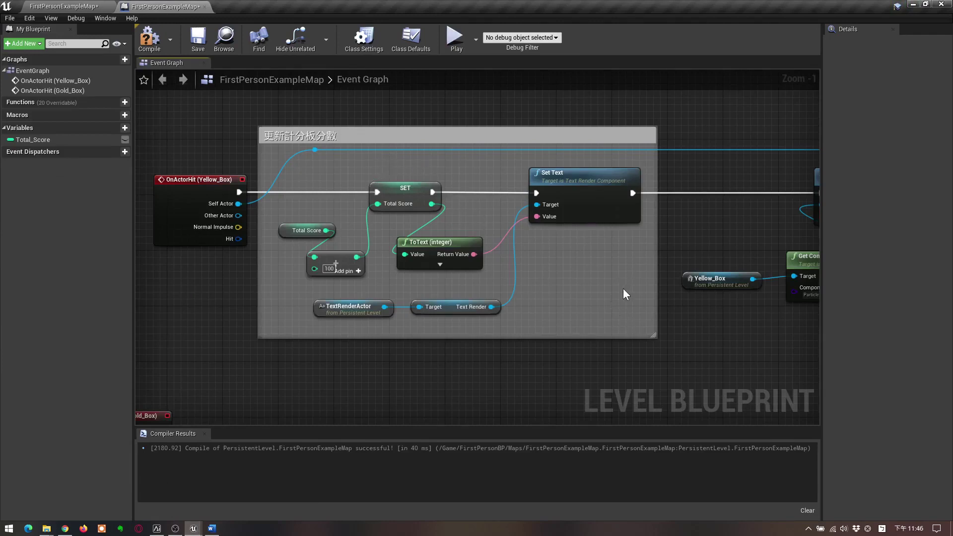
# Wrap the Activate, Get Component by Class and Yellow_Box nodes in a '啟動爆炸效果' comment, then return to BP_Box
pyautogui.moveTo(623, 289); pyautogui.dragTo(392, 310, button='right')
pyautogui.moveTo(478, 153); pyautogui.dragTo(668, 385)
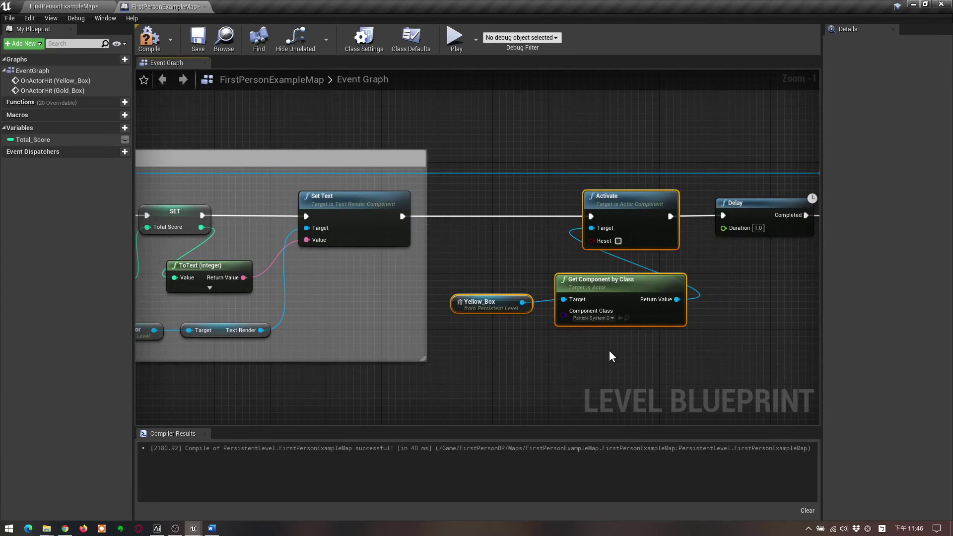
pyautogui.press('c')
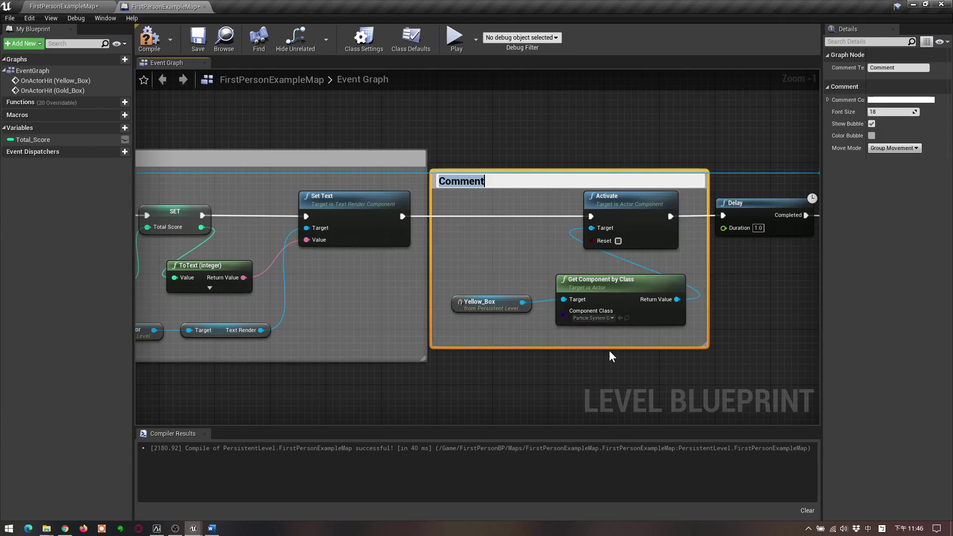
pyautogui.write('起')
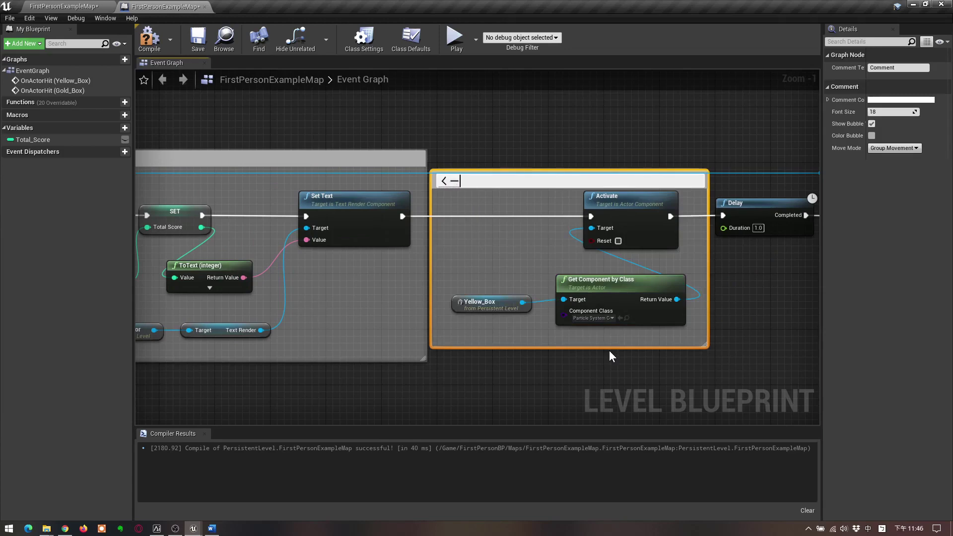
pyautogui.write('ㄉㄨㄥ動')
pyautogui.write('報爆炸ㄒㄧ')
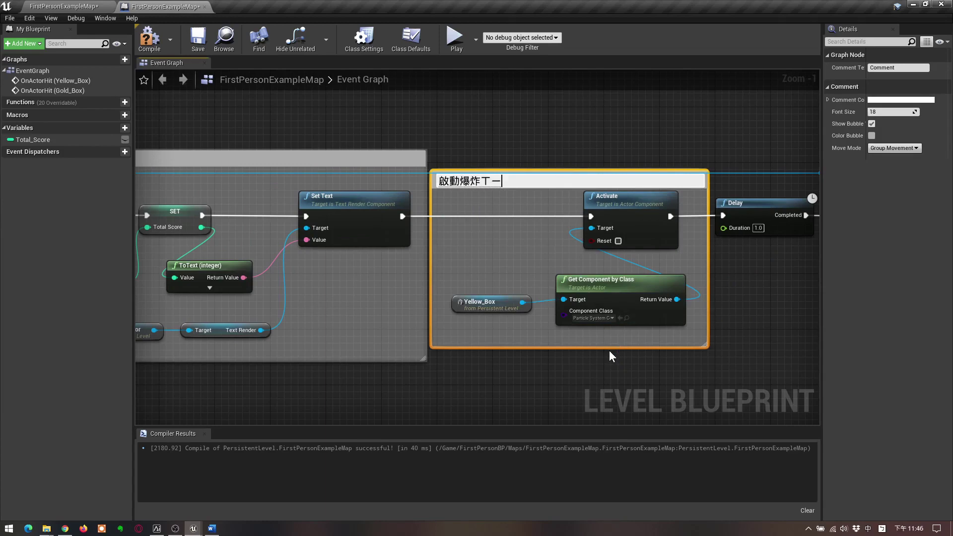
pyautogui.write('效果')
pyautogui.press('Return')
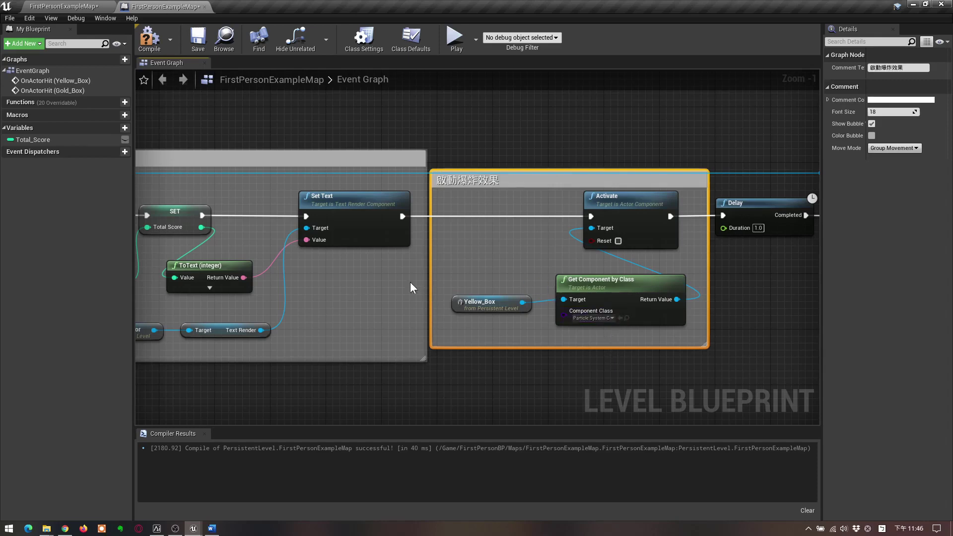
pyautogui.moveTo(190, 527)
pyautogui.click(248, 484)
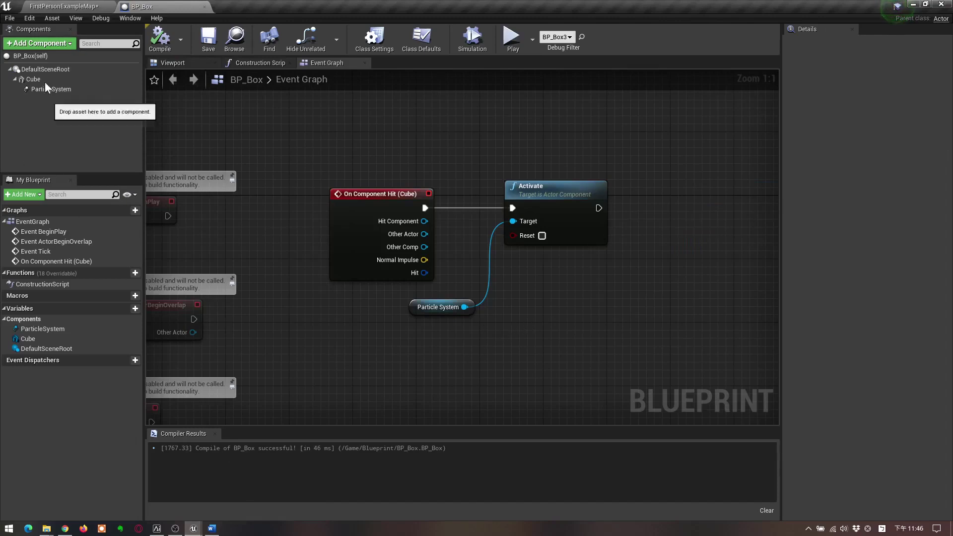
# Create an Actor-based Blueprint class named BP_ScoreBoard in the Blueprint content folder
pyautogui.click(63, 7)
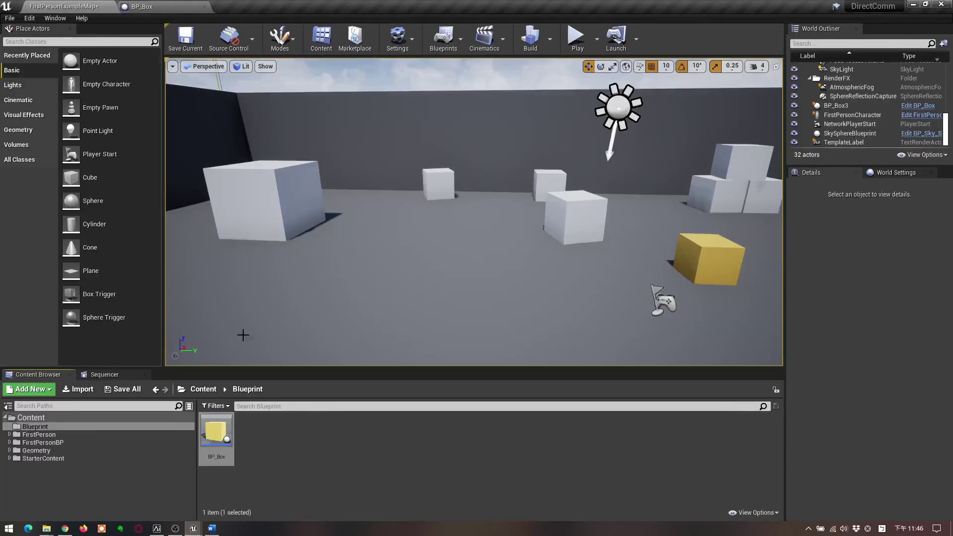
pyautogui.click(38, 426)
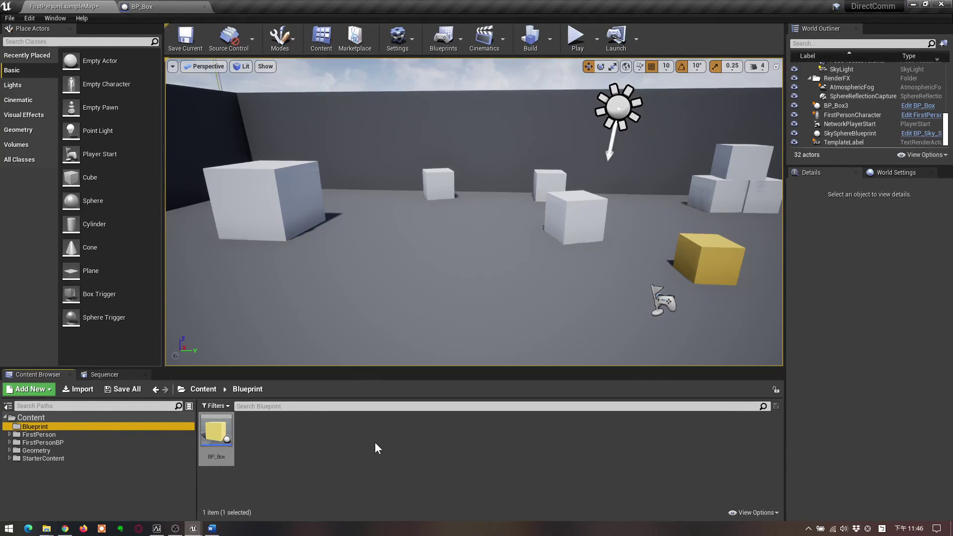
pyautogui.rightClick(249, 432)
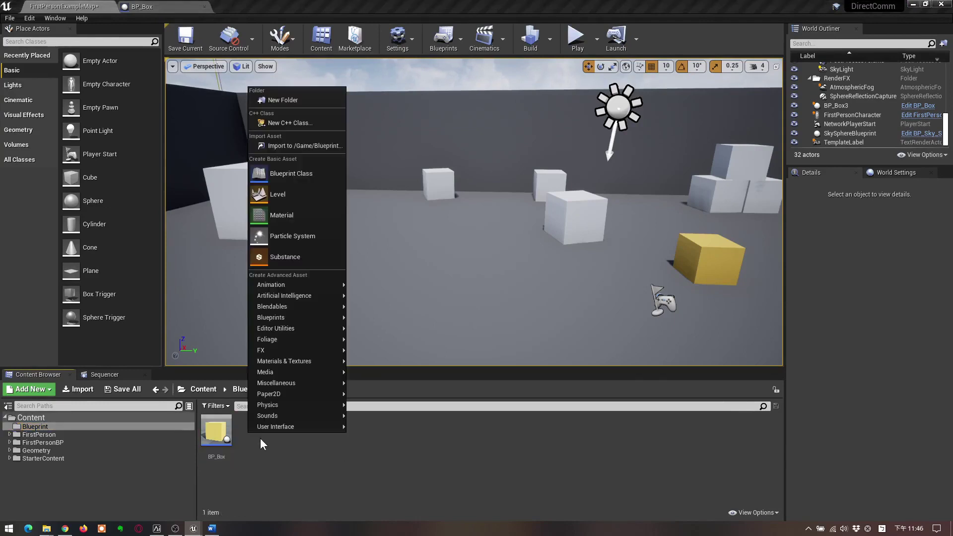
pyautogui.click(273, 177)
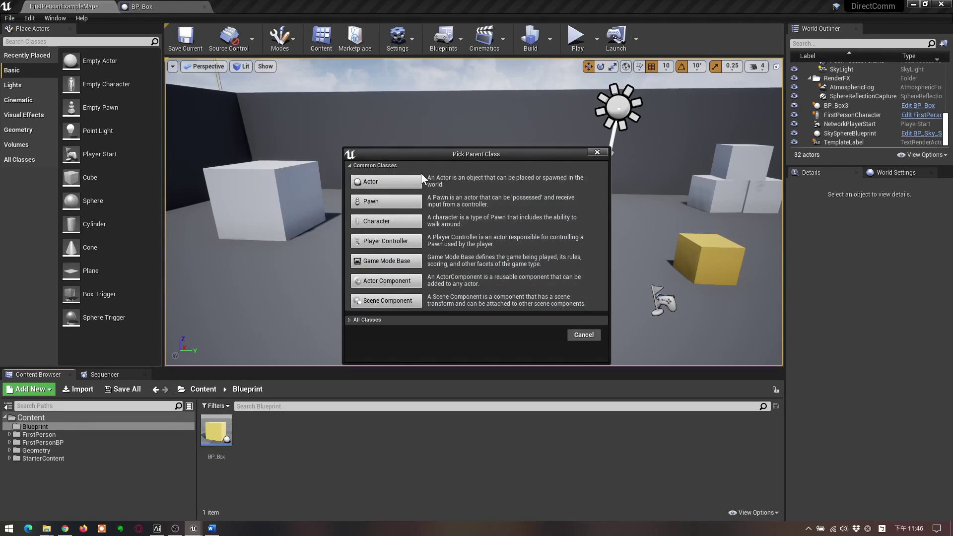
pyautogui.click(392, 180)
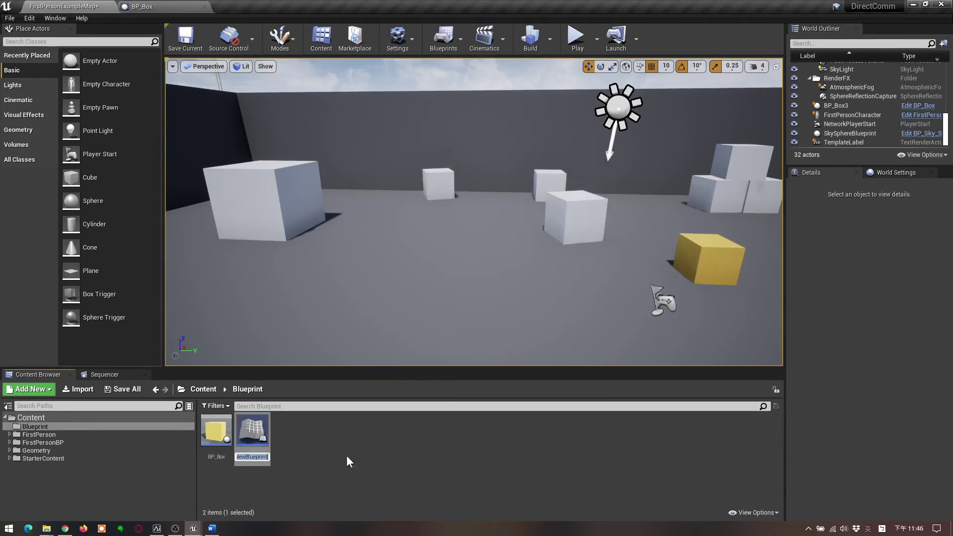
pyautogui.write('B')
pyautogui.write('P')
pyautogui.write('_s')
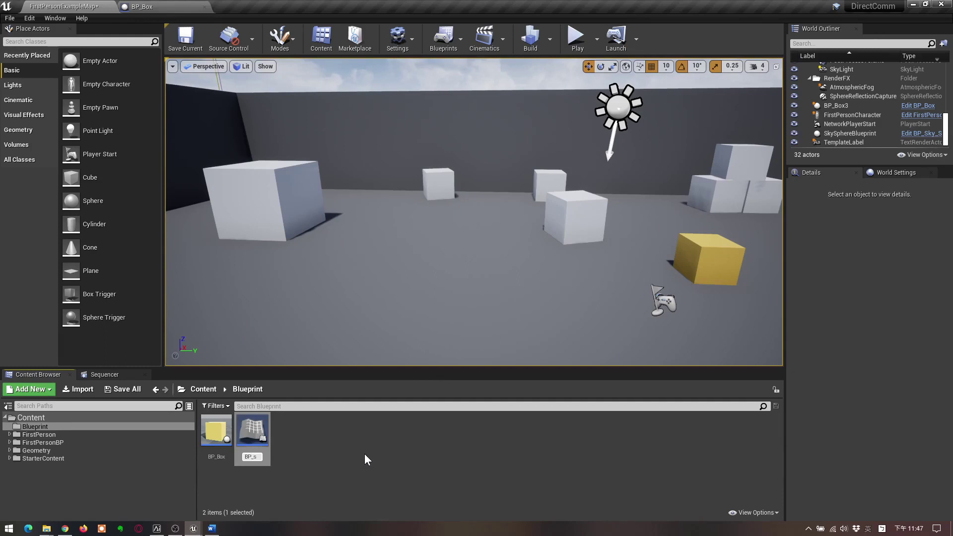
pyautogui.write('co')
pyautogui.press('BackSpace')
pyautogui.press('BackSpace')
pyautogui.press('BackSpace')
pyautogui.write('C')
pyautogui.write('Sc')
pyautogui.write('ore')
pyautogui.write('B')
pyautogui.write('o')
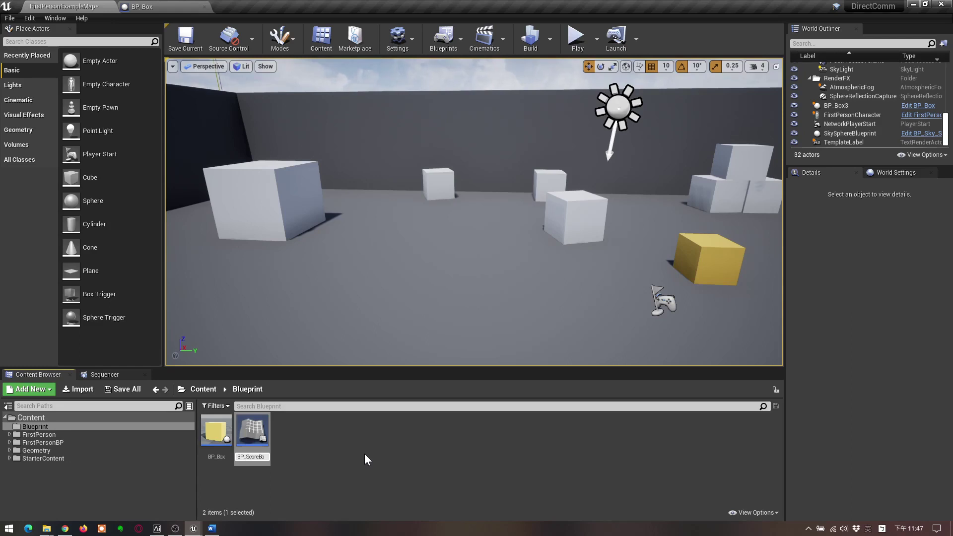
pyautogui.write('ard')
pyautogui.press('Return')
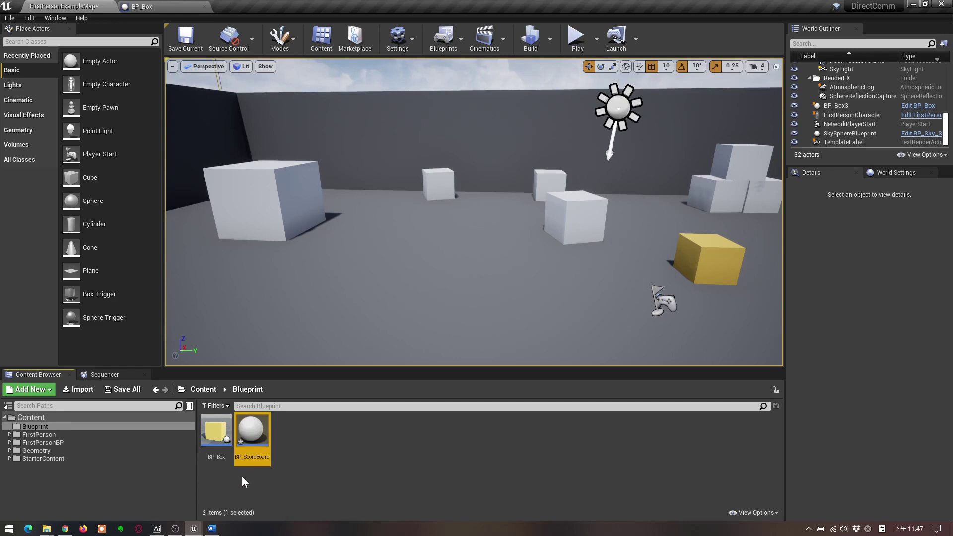
# Add a Text Render component to BP_ScoreBoard
pyautogui.doubleClick(252, 432)
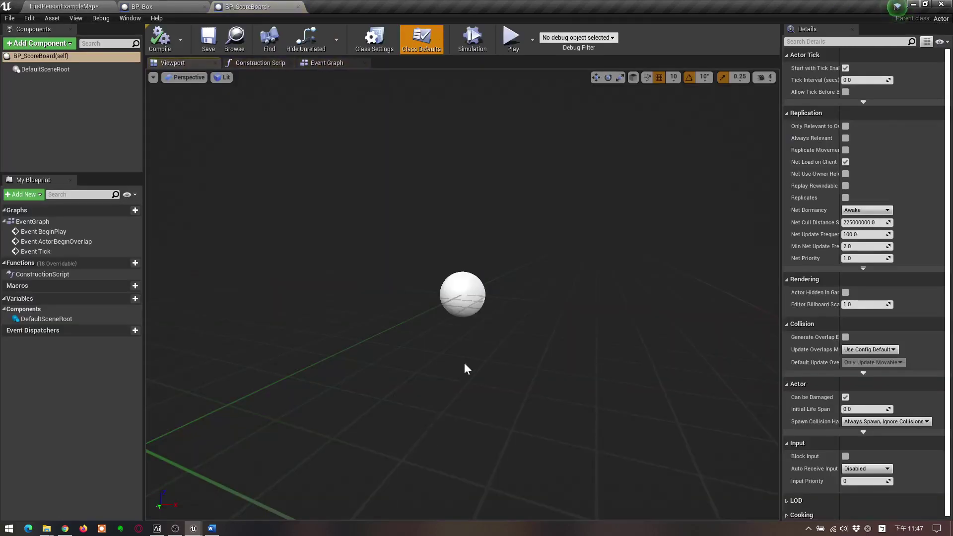
pyautogui.click(51, 42)
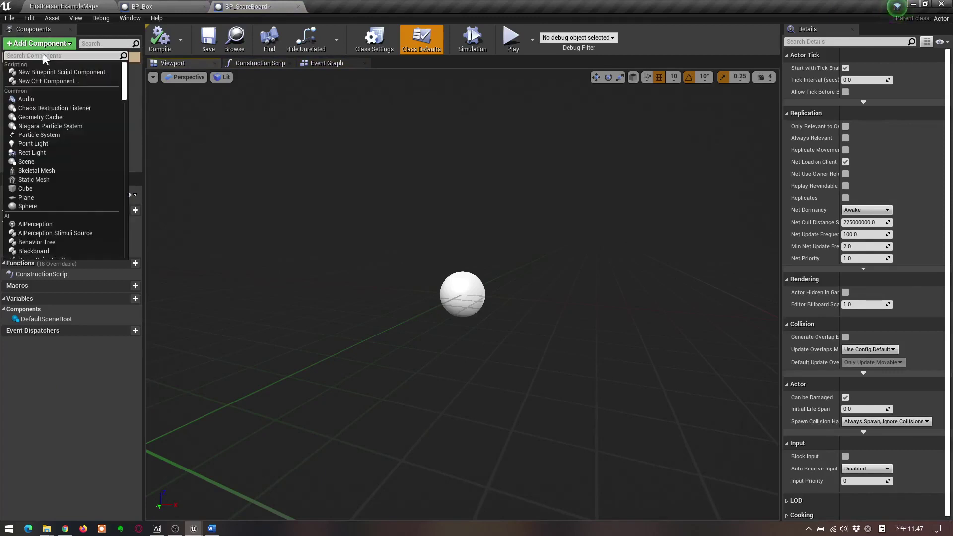
pyautogui.write('text')
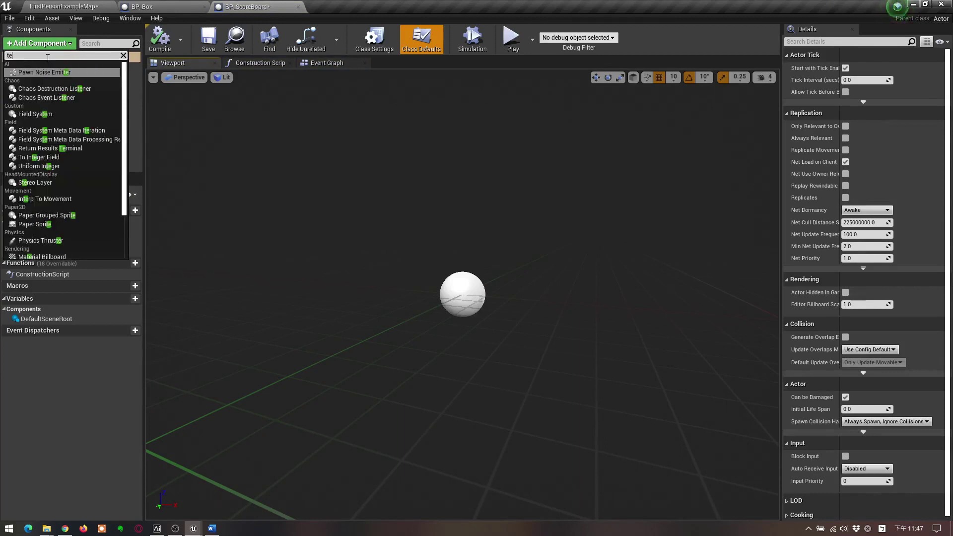
pyautogui.click(43, 73)
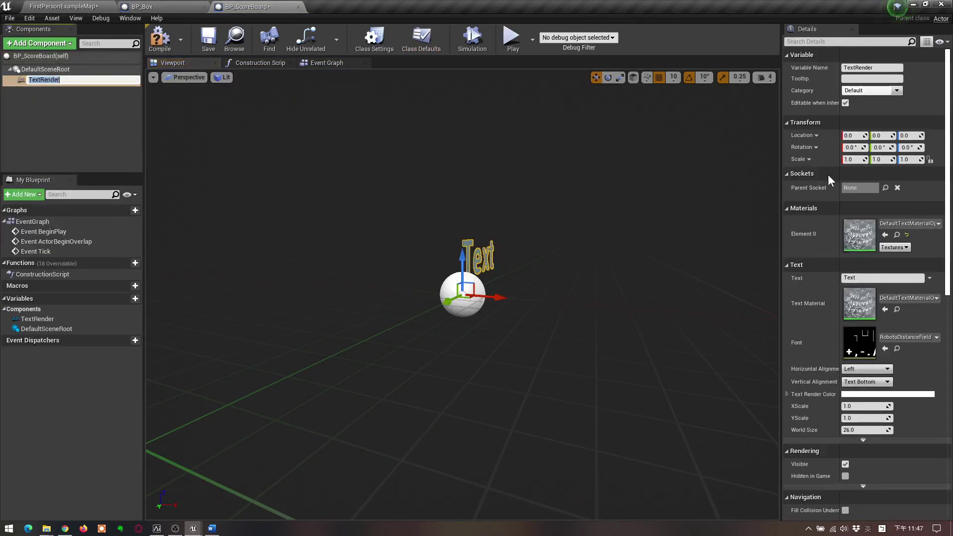
# Set the text's horizontal alignment to Center and vertical alignment to Text Center
pyautogui.click(876, 370)
pyautogui.click(866, 382)
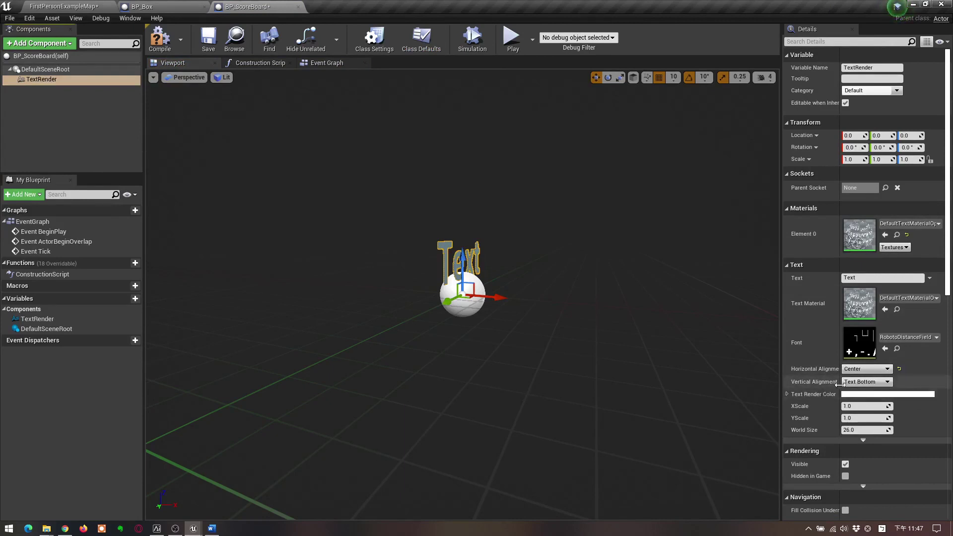
pyautogui.click(872, 383)
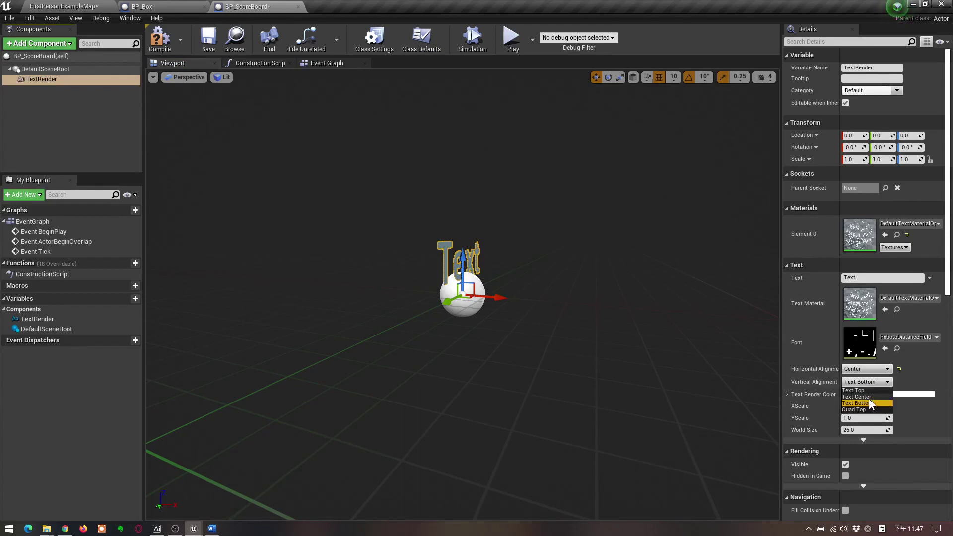
pyautogui.click(870, 397)
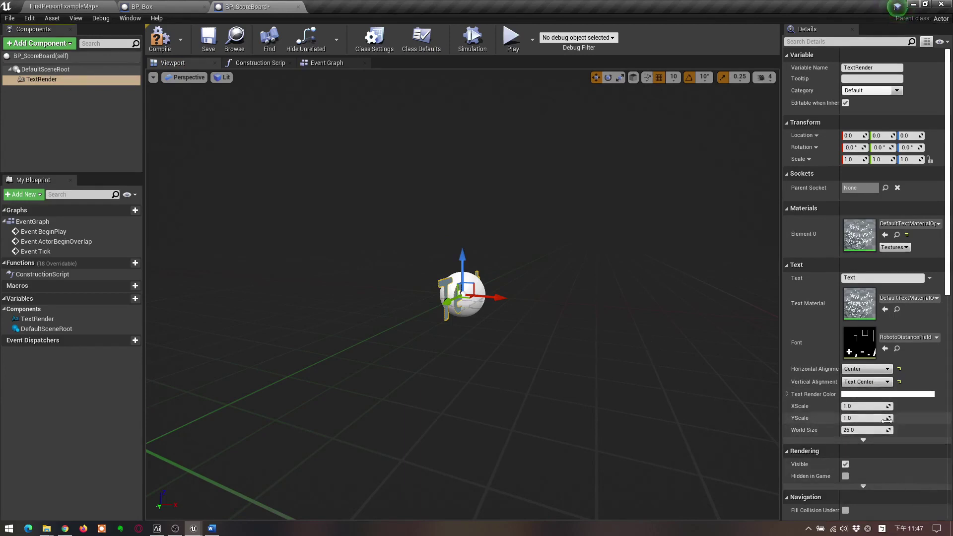
# Scale the text to 10 on X and Y and save BP_ScoreBoard
pyautogui.scroll(-1, 912, 408)
pyautogui.click(863, 390)
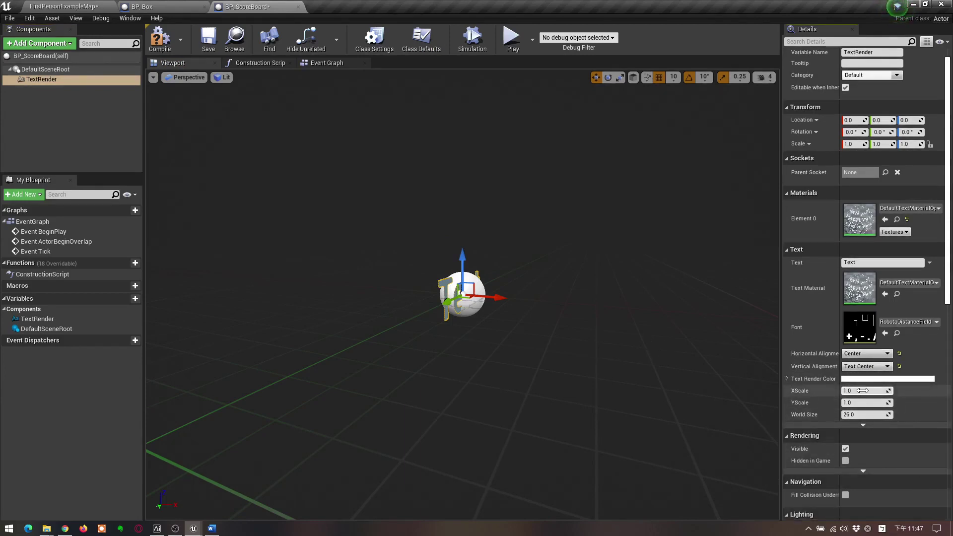
pyautogui.write('10')
pyautogui.press('Return')
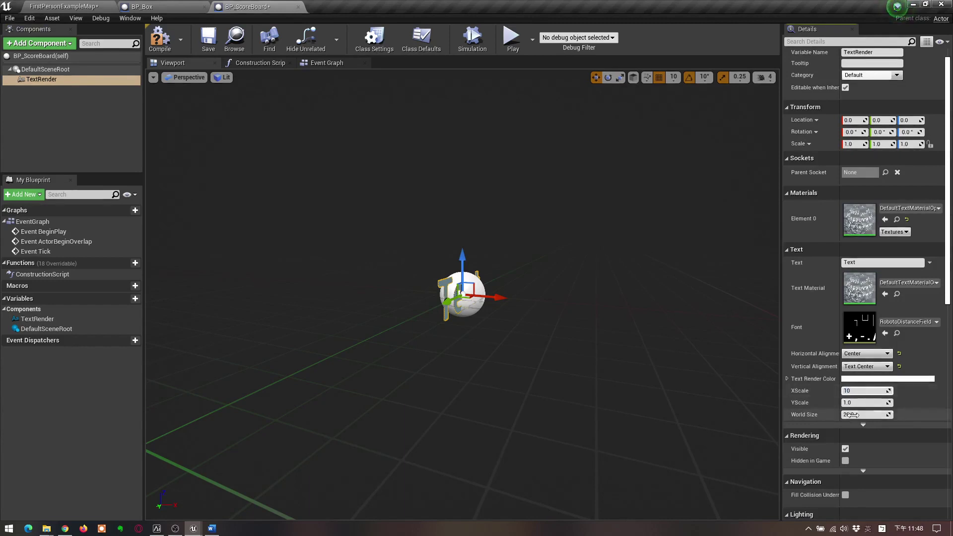
pyautogui.press('Tab')
pyautogui.write('10')
pyautogui.press('Return')
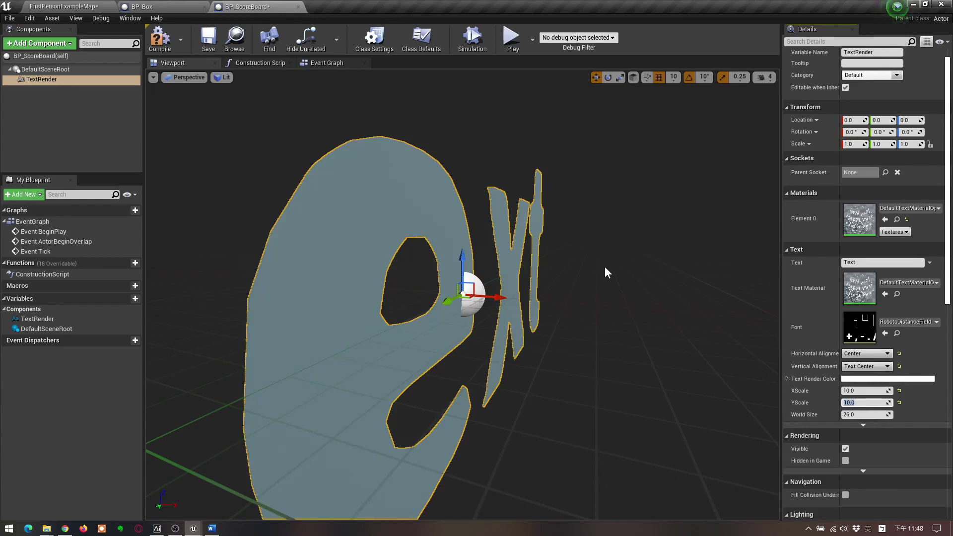
pyautogui.click(208, 38)
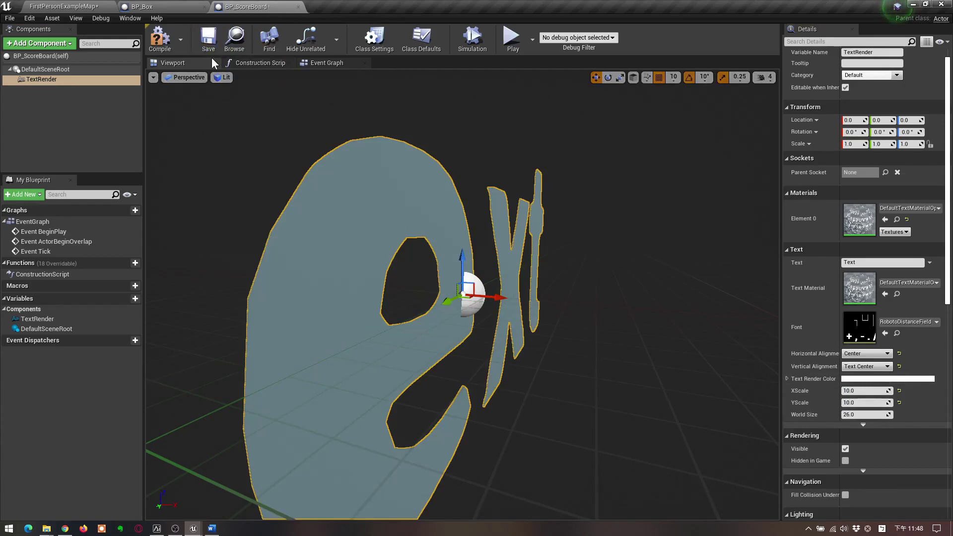
# Place BP_ScoreBoard in the level and set Rotation Z to 90 so its text faces the camera
pyautogui.click(75, 5)
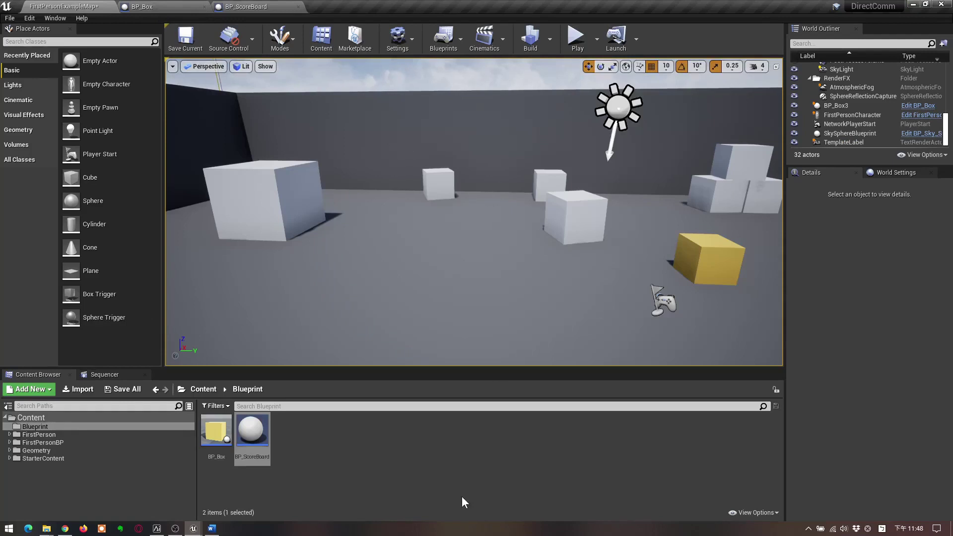
pyautogui.moveTo(248, 434)
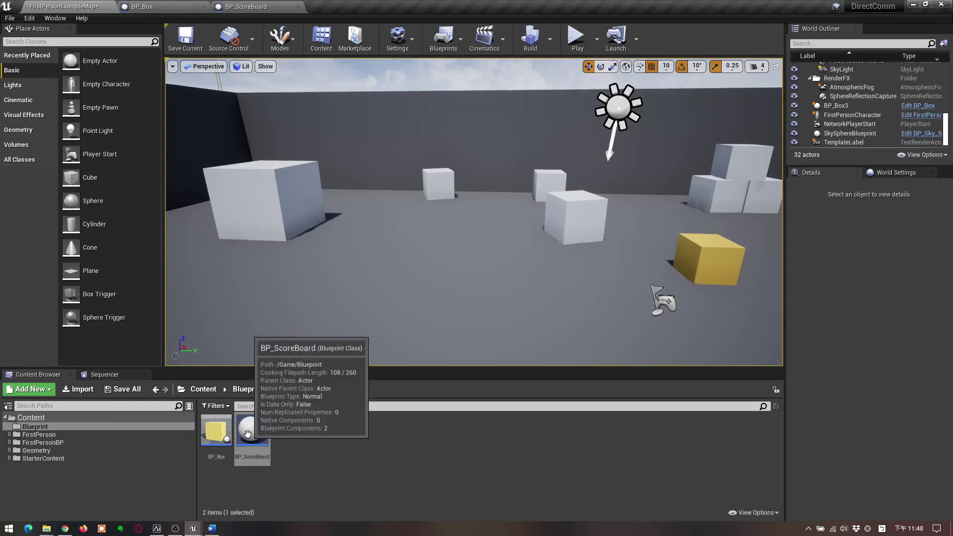
pyautogui.moveTo(247, 434)
pyautogui.mouseDown()
pyautogui.moveTo(404, 260)
pyautogui.moveTo(557, 143)
pyautogui.mouseUp()
pyautogui.write('10')
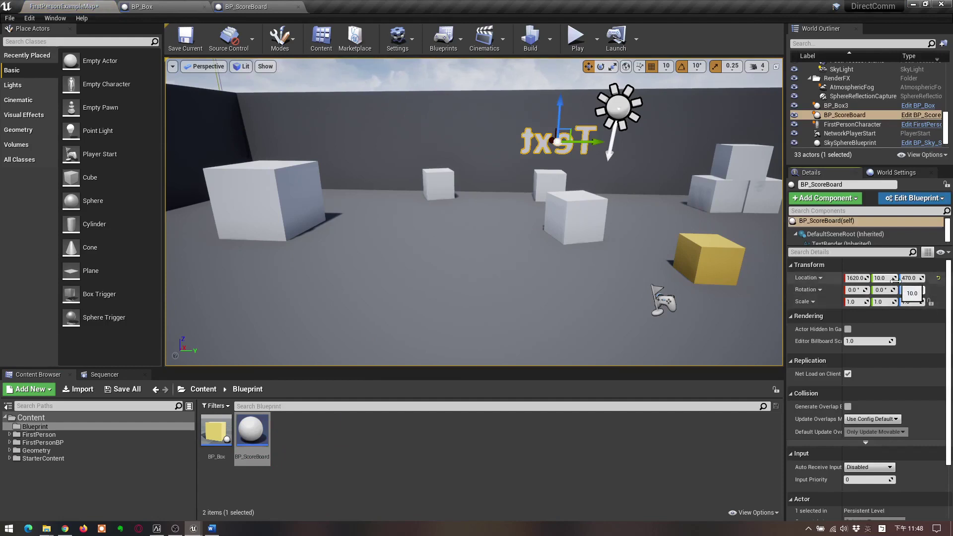
pyautogui.press('Return')
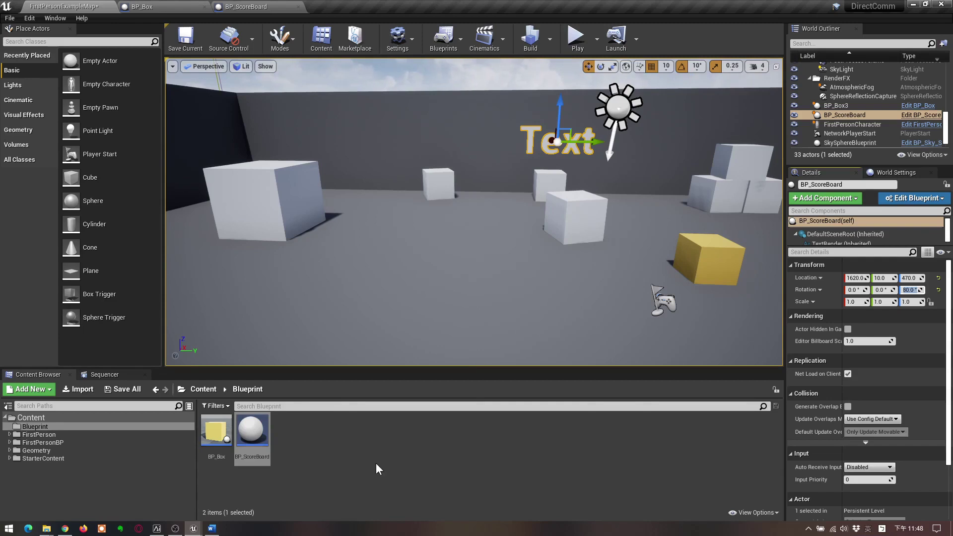
# Add a TotalScore variable of type Integer to BP_ScoreBoard and compile it
pyautogui.doubleClick(257, 440)
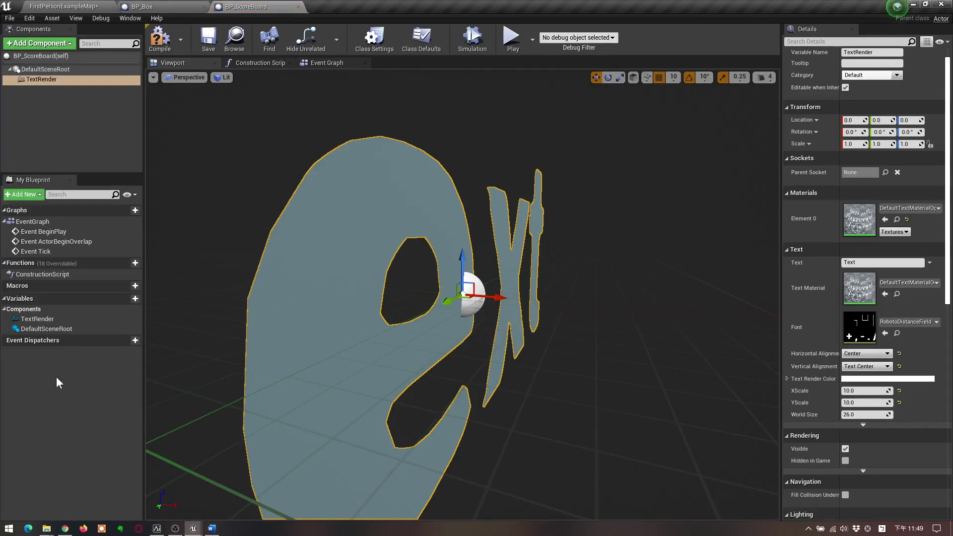
pyautogui.click(127, 299)
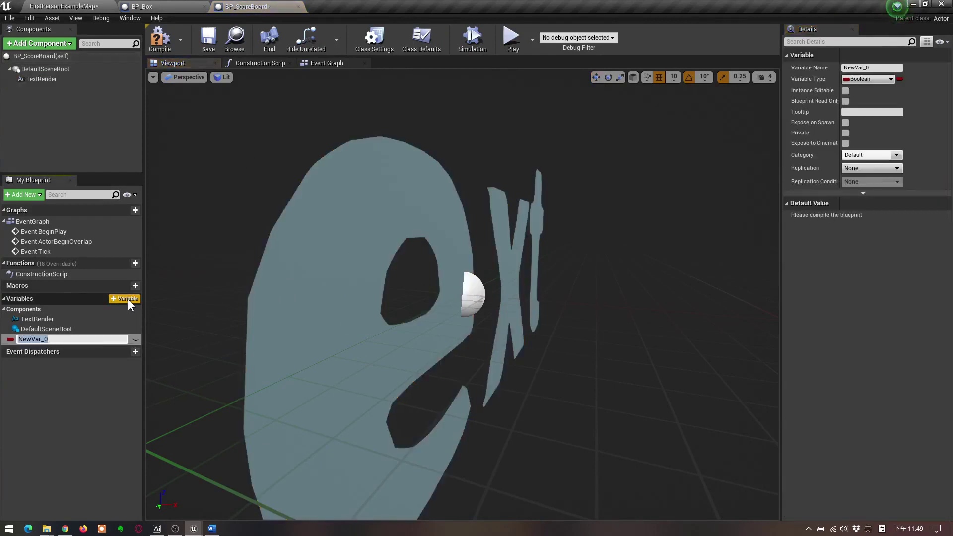
pyautogui.write('To')
pyautogui.write('ta')
pyautogui.write('l')
pyautogui.write('S')
pyautogui.write('cor')
pyautogui.write('e')
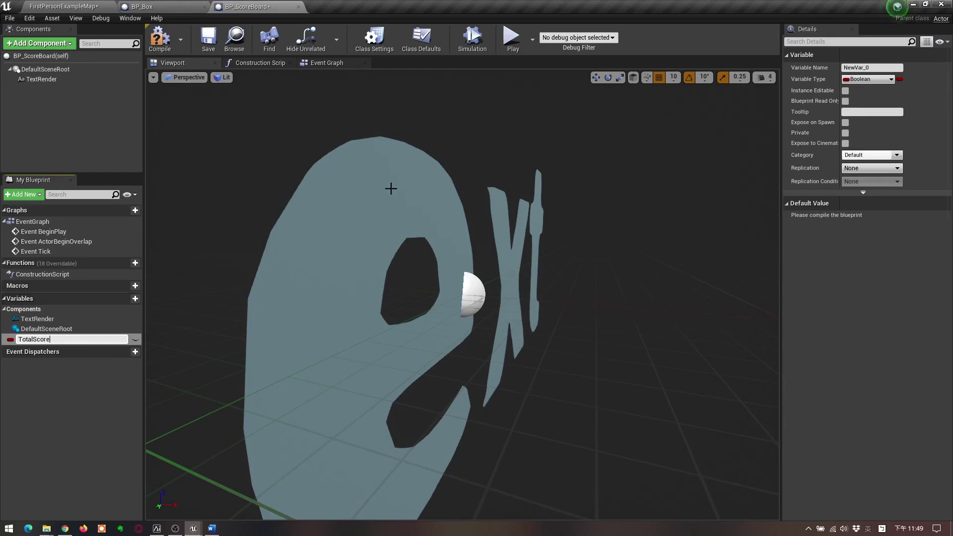
pyautogui.press('Return')
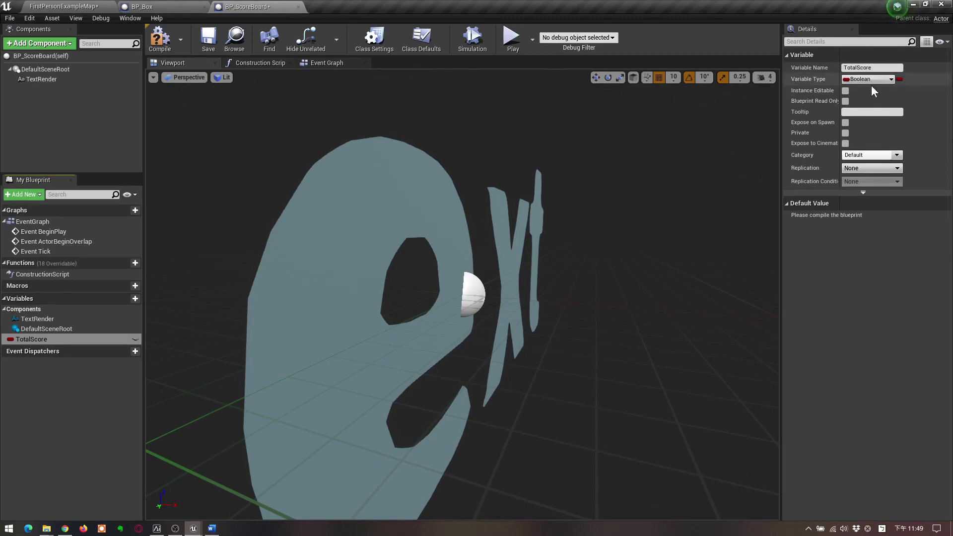
pyautogui.click(876, 79)
pyautogui.click(771, 124)
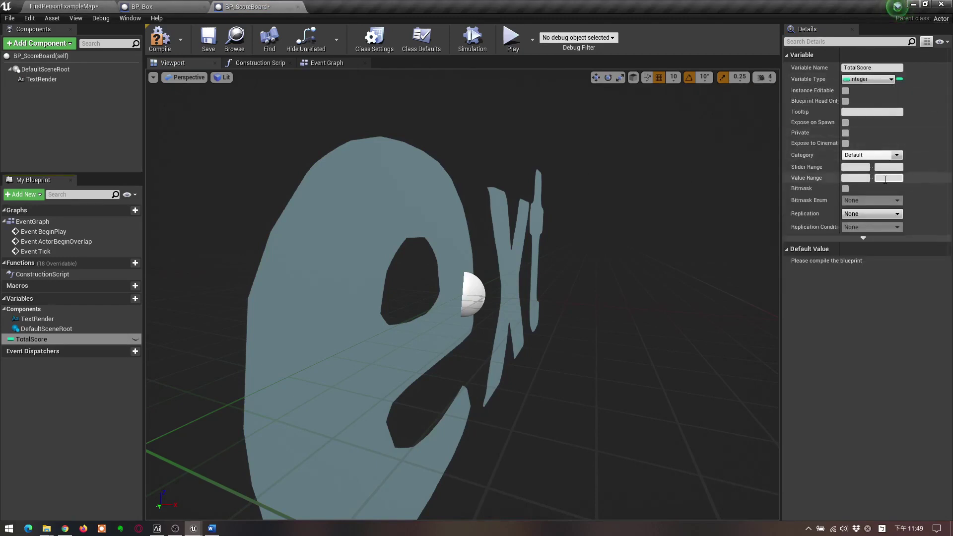
pyautogui.click(160, 35)
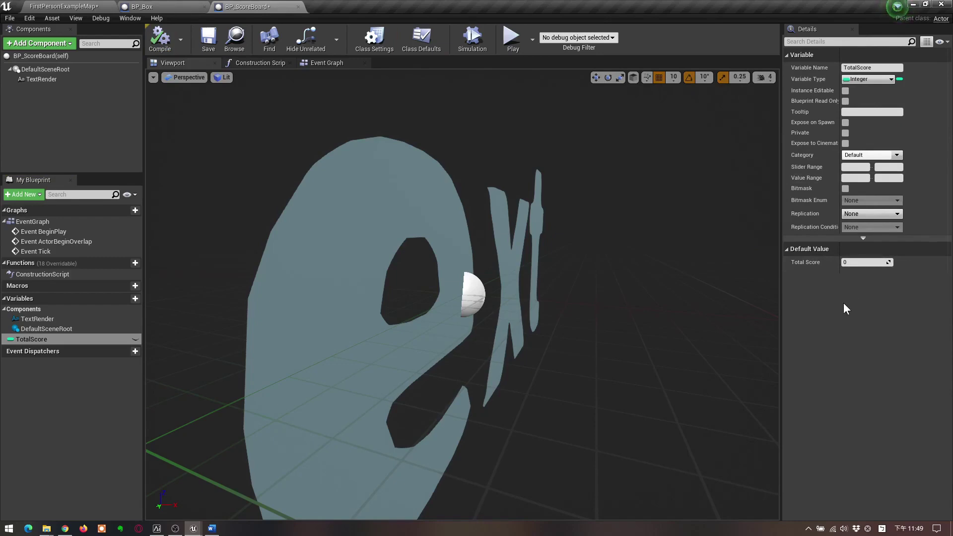
# Clear space in the Event Graph and add a Custom Event renamed Add_Score
pyautogui.click(323, 63)
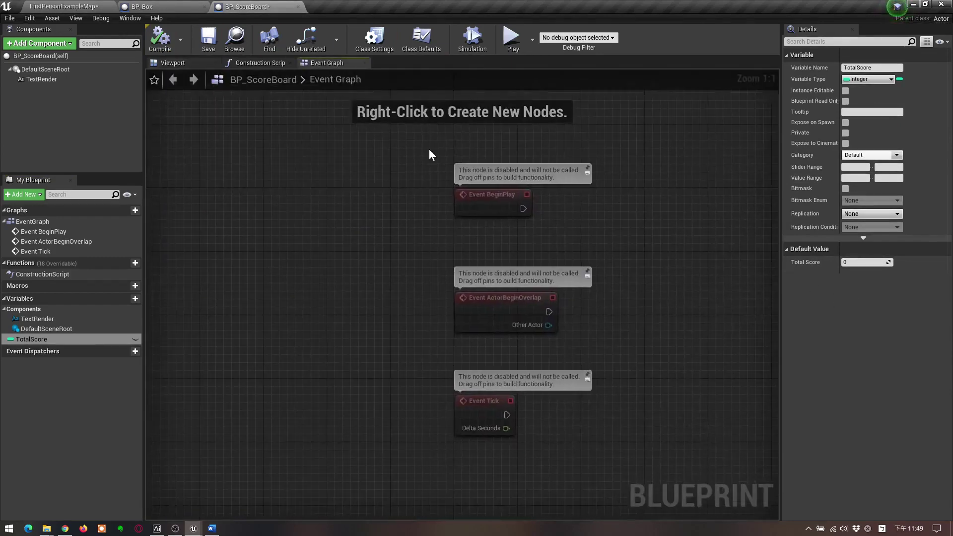
pyautogui.moveTo(560, 264); pyautogui.dragTo(306, 285, button='right')
pyautogui.moveTo(368, 295); pyautogui.dragTo(332, 297, button='right')
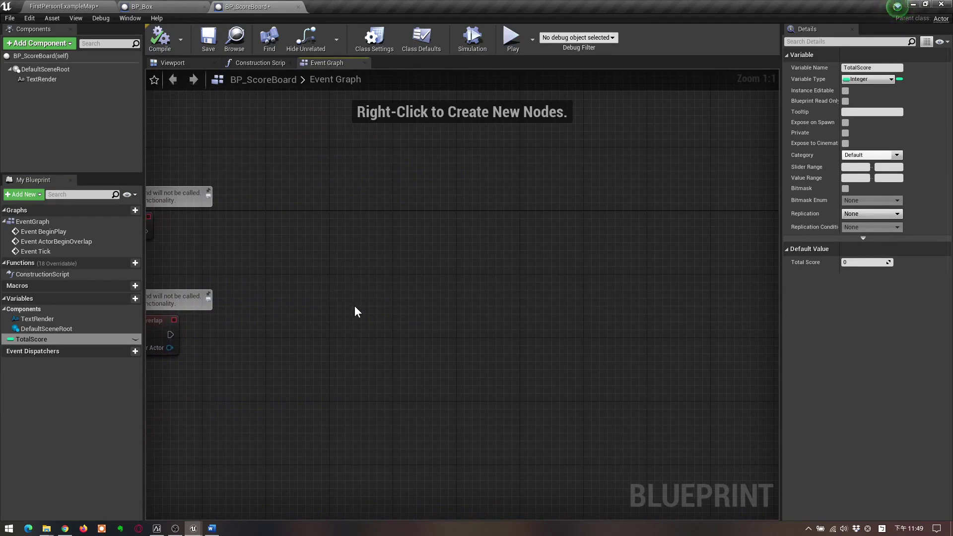
pyautogui.moveTo(347, 315); pyautogui.dragTo(319, 311, button='right')
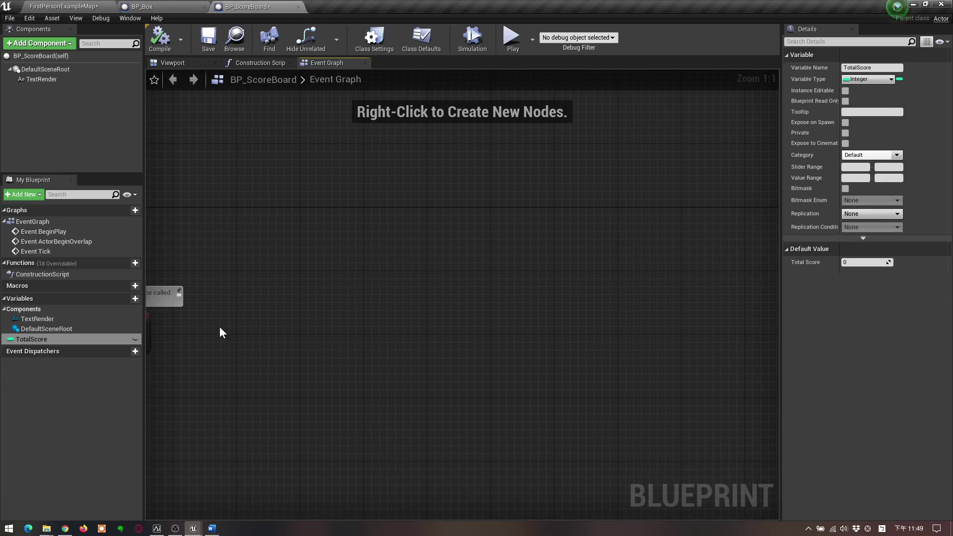
pyautogui.rightClick(151, 293)
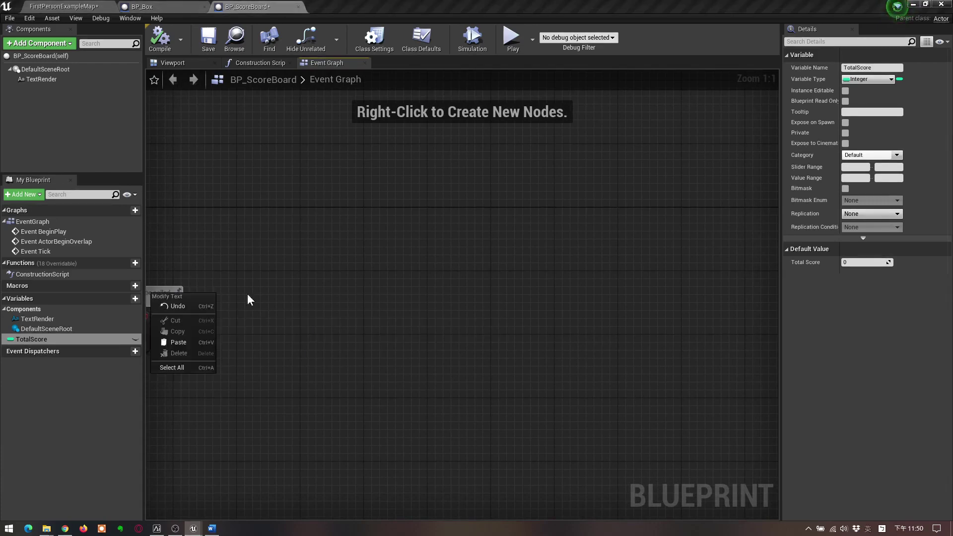
pyautogui.click(282, 296)
pyautogui.rightClick(282, 296)
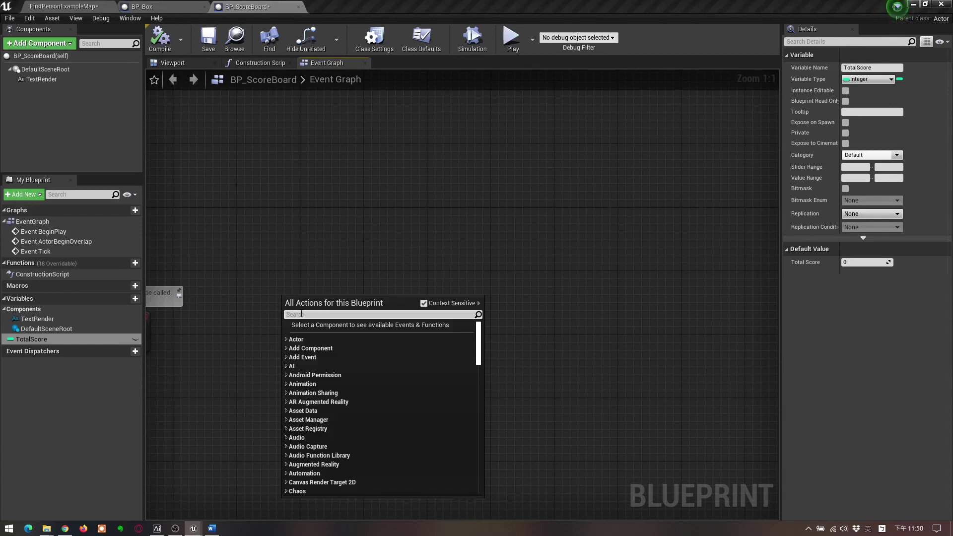
pyautogui.write('c')
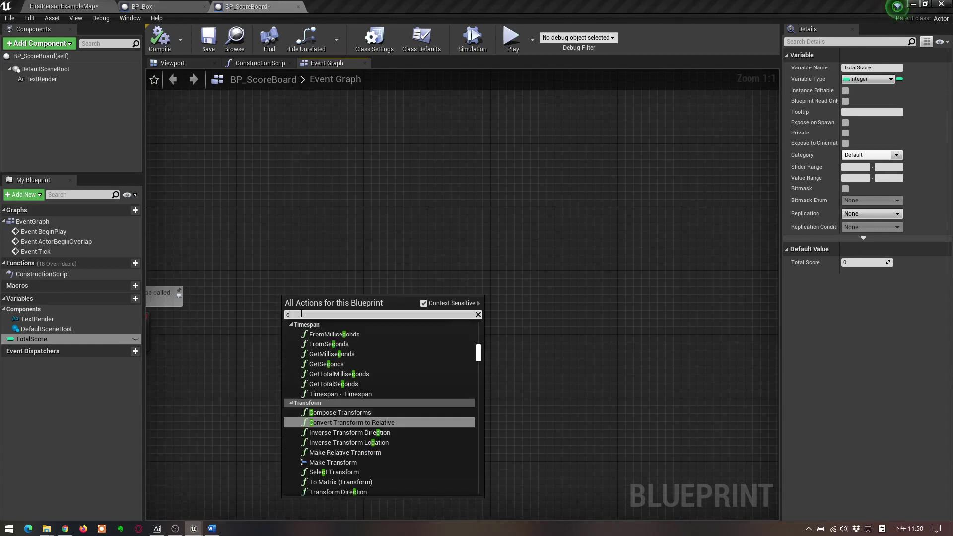
pyautogui.write('u')
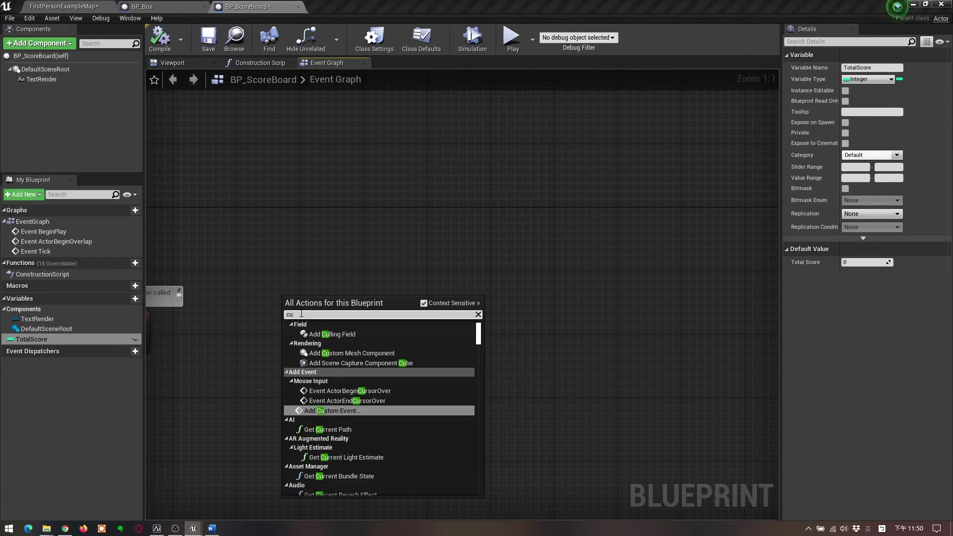
pyautogui.write('stom')
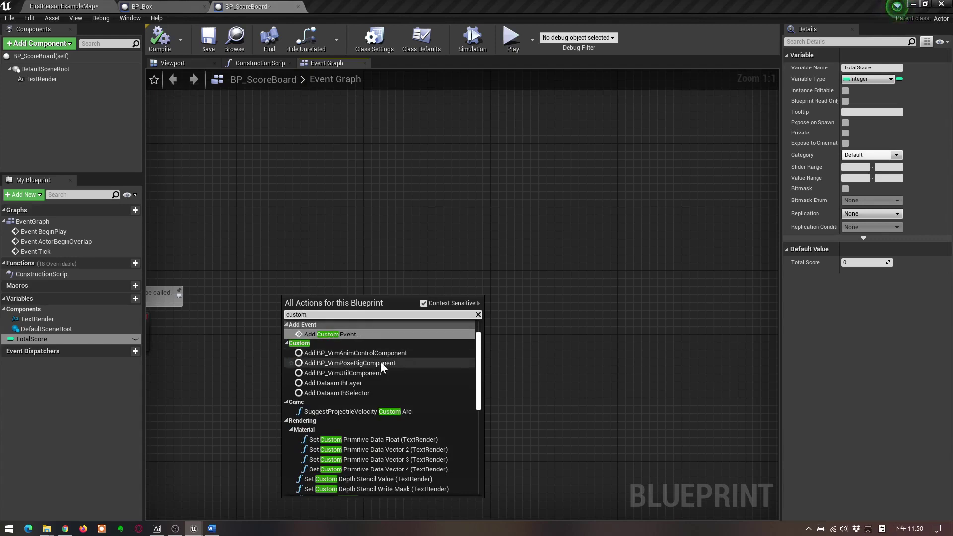
pyautogui.click(344, 333)
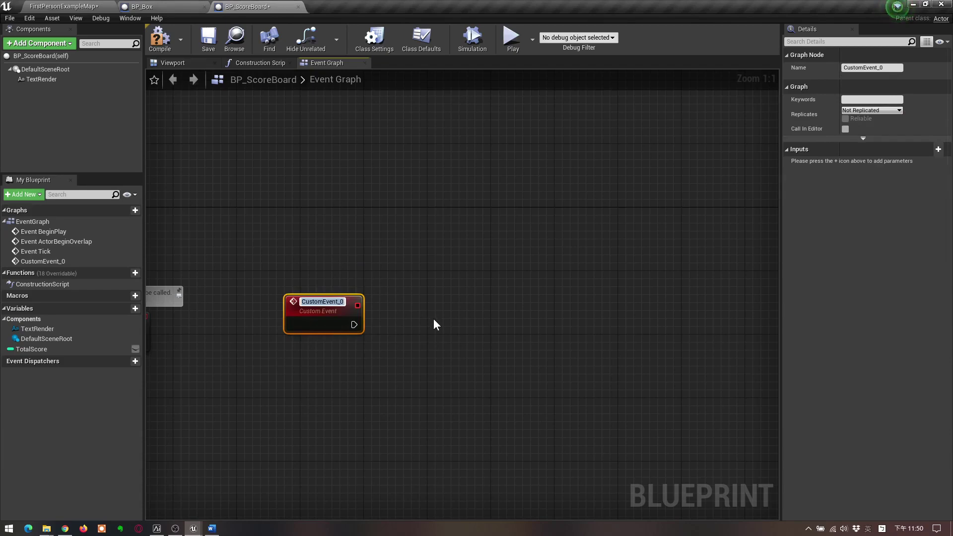
pyautogui.write('A')
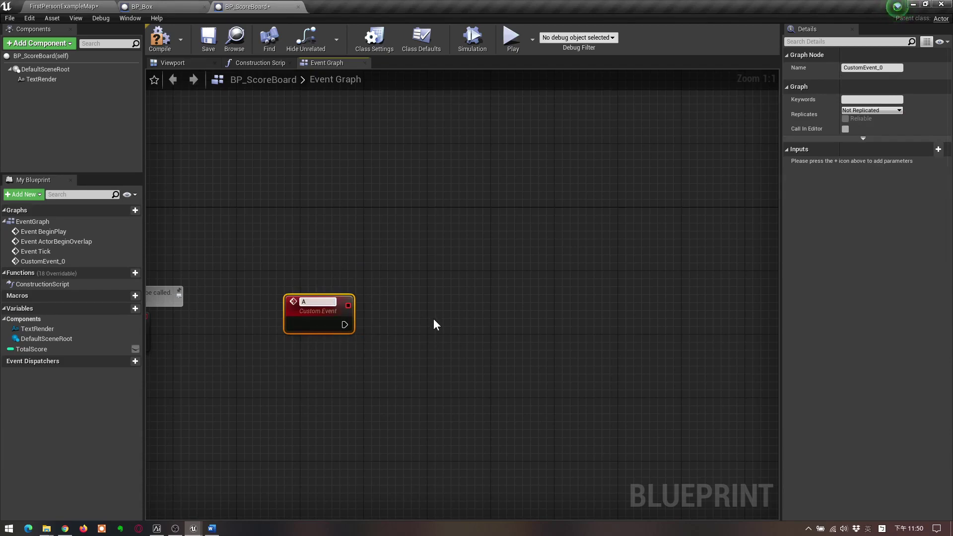
pyautogui.write('dd_')
pyautogui.write('Score')
pyautogui.press('Return')
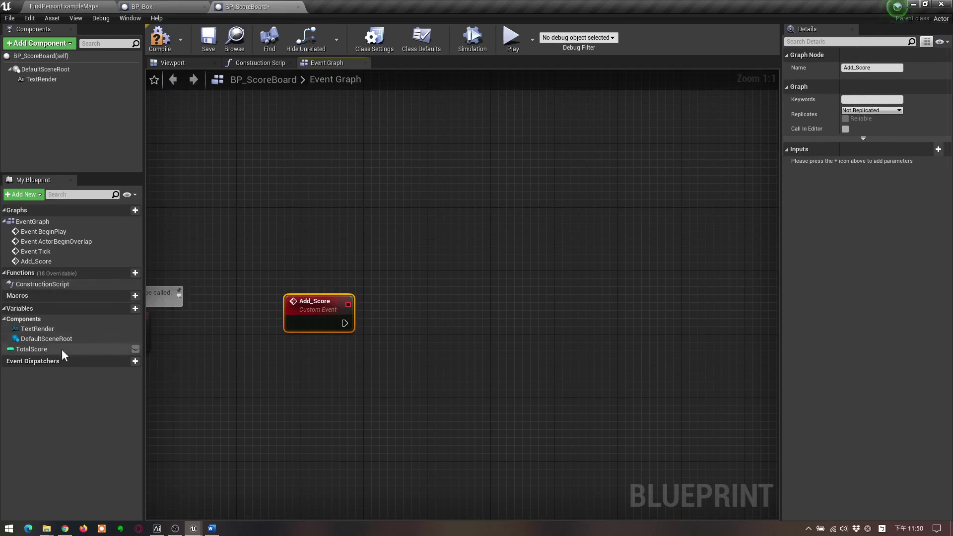
# Place TotalScore getter and SET nodes and run the SET from Add_Score
pyautogui.moveTo(44, 350)
pyautogui.mouseDown()
pyautogui.moveTo(437, 316)
pyautogui.moveTo(422, 308)
pyautogui.mouseUp()
pyautogui.click(441, 313)
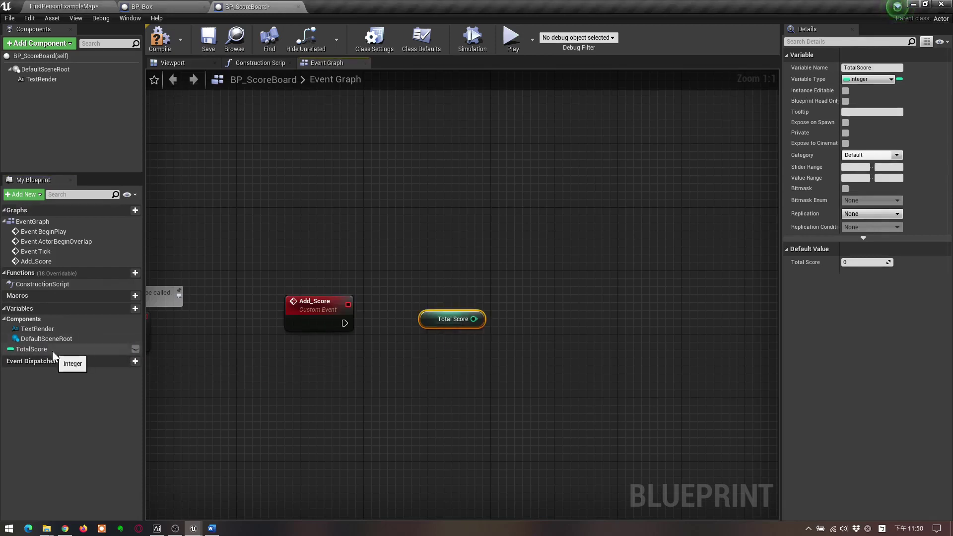
pyautogui.moveTo(52, 351)
pyautogui.mouseDown()
pyautogui.moveTo(488, 365)
pyautogui.moveTo(500, 297)
pyautogui.moveTo(385, 398)
pyautogui.mouseUp()
pyautogui.click(482, 387)
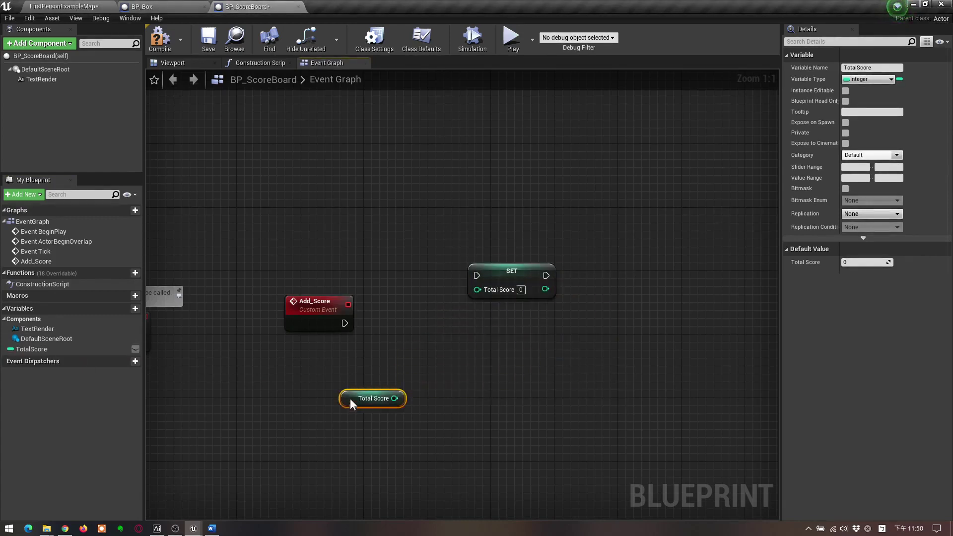
pyautogui.moveTo(490, 276)
pyautogui.mouseDown()
pyautogui.moveTo(466, 317)
pyautogui.moveTo(442, 324)
pyautogui.mouseUp()
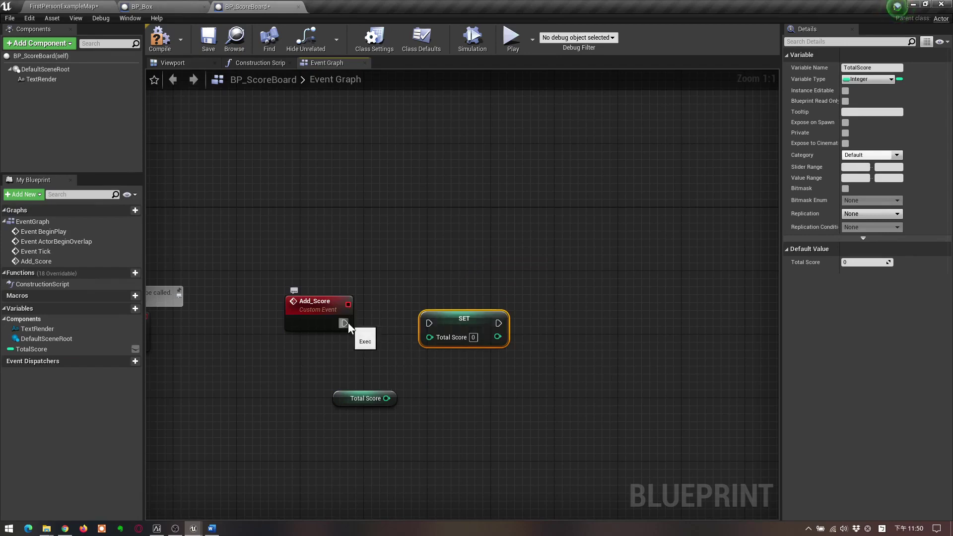
pyautogui.moveTo(347, 322); pyautogui.dragTo(430, 323)
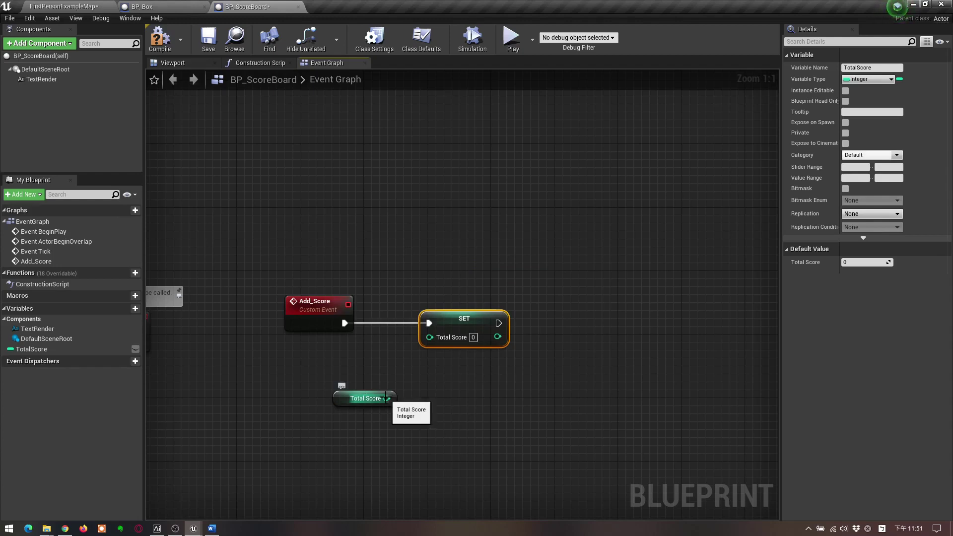
# Add a TotalScore + 100 integer node and a Text Render reference
pyautogui.moveTo(386, 398); pyautogui.dragTo(454, 424)
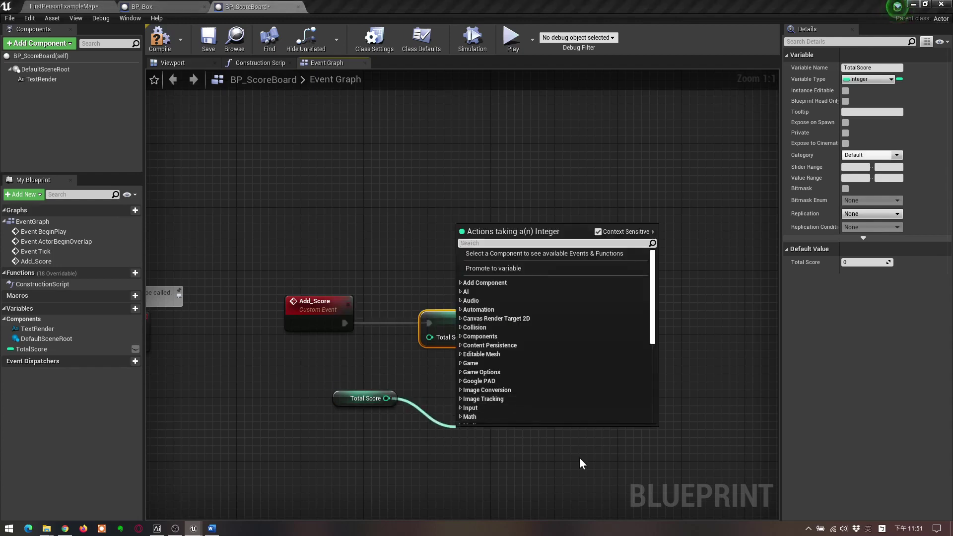
pyautogui.write('+')
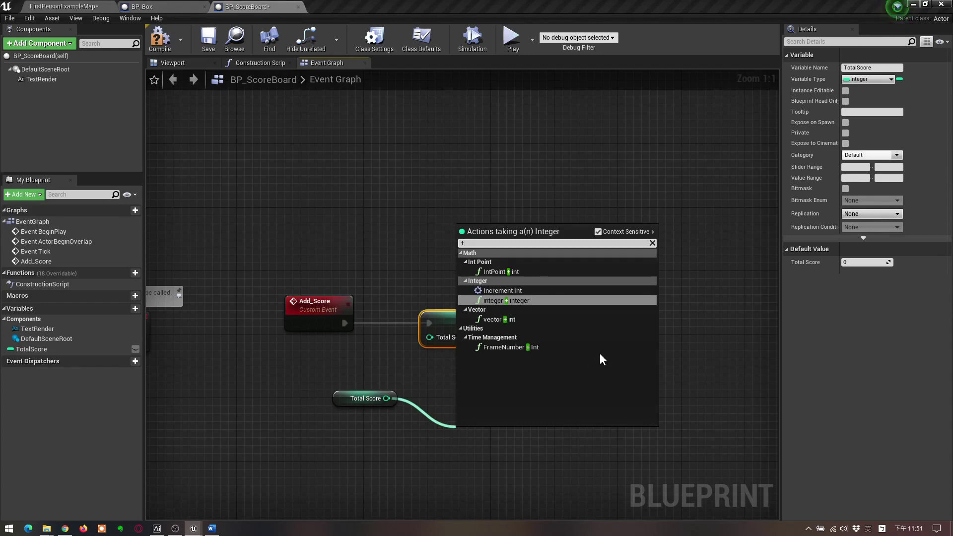
pyautogui.click(520, 301)
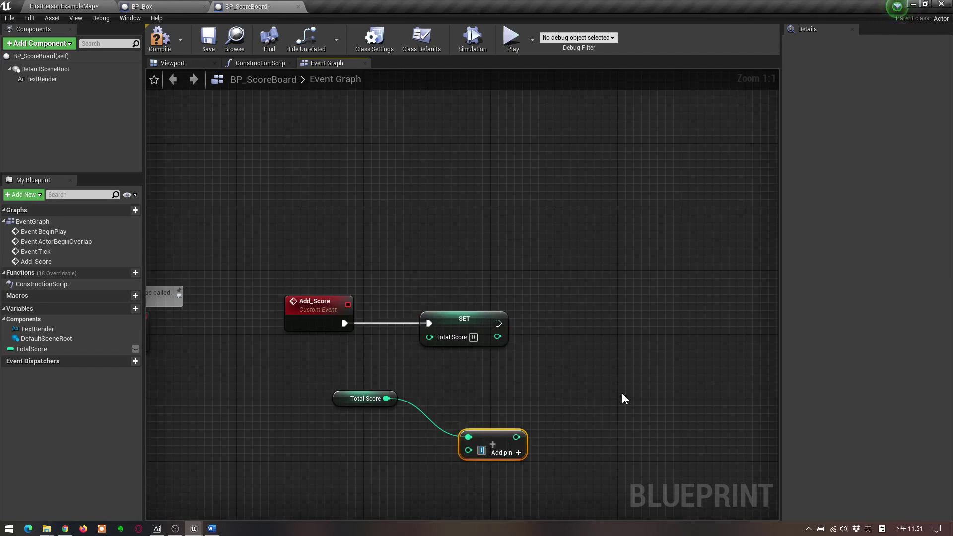
pyautogui.write('100')
pyautogui.moveTo(52, 81)
pyautogui.mouseDown()
pyautogui.moveTo(362, 296)
pyautogui.moveTo(550, 310)
pyautogui.mouseUp()
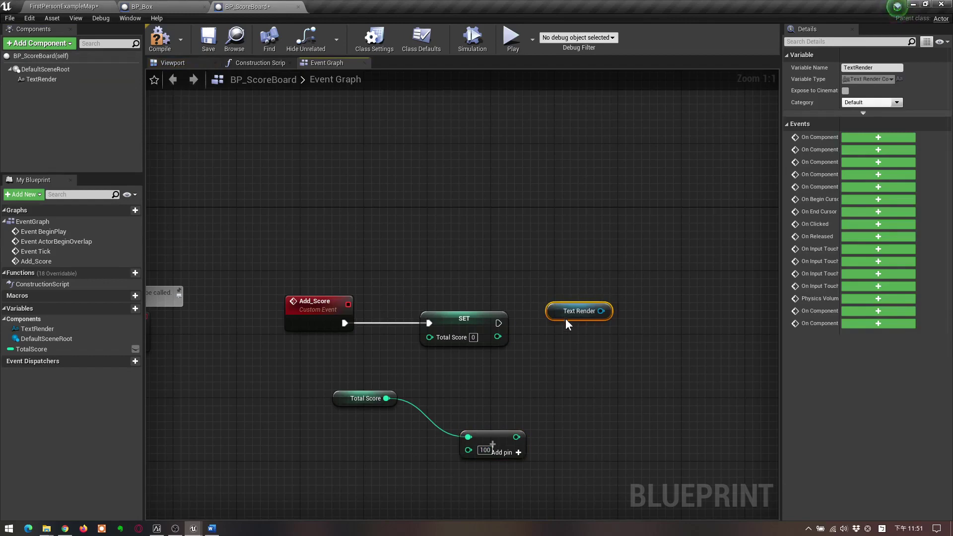
# Add a Set Text node after SET, fed by Total Score, with the +100 sum driving SET
pyautogui.moveTo(565, 324)
pyautogui.mouseDown()
pyautogui.moveTo(565, 434)
pyautogui.moveTo(603, 426)
pyautogui.moveTo(659, 359)
pyautogui.mouseUp()
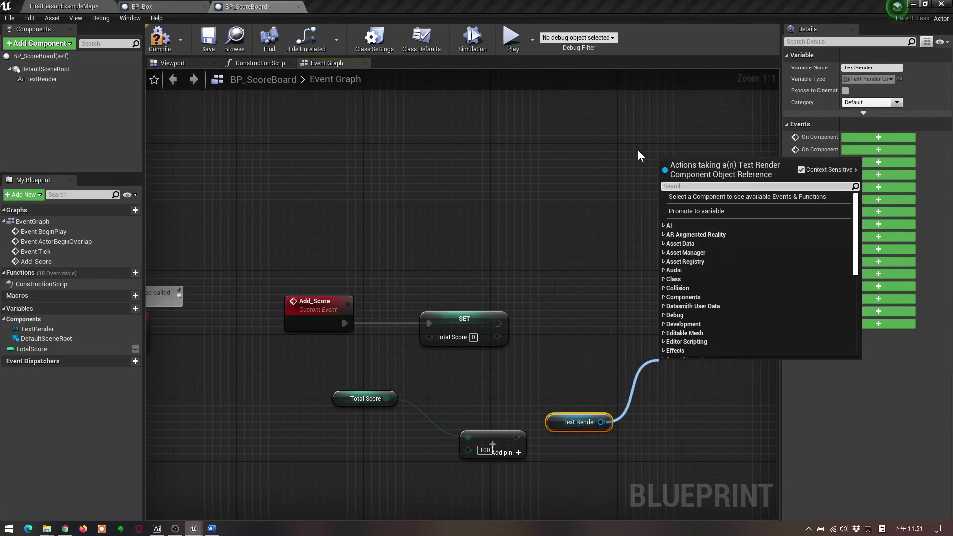
pyautogui.write('se')
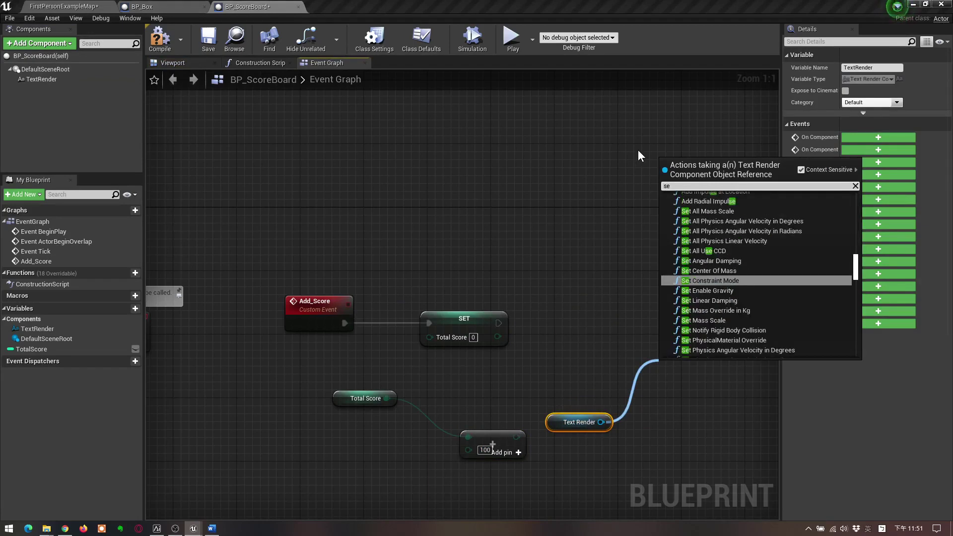
pyautogui.write('tte')
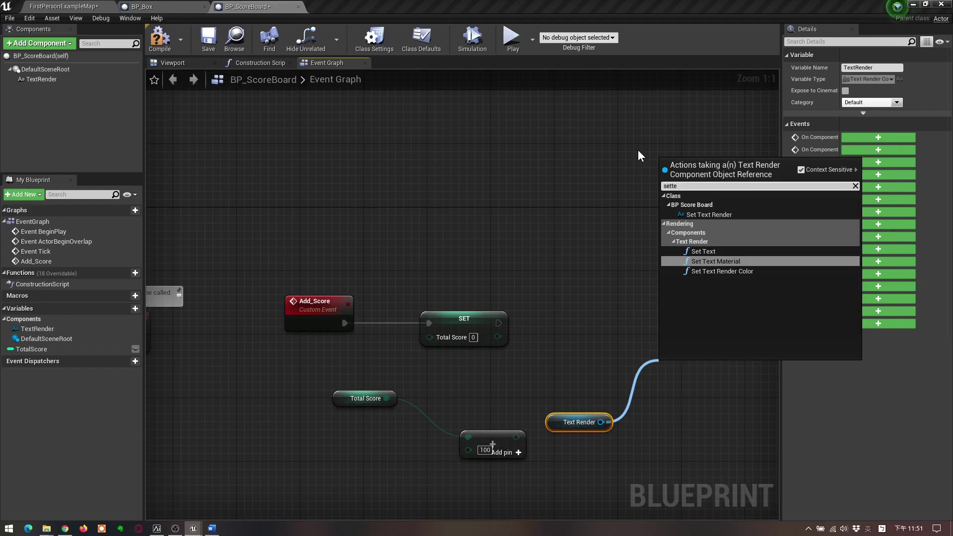
pyautogui.write('xt')
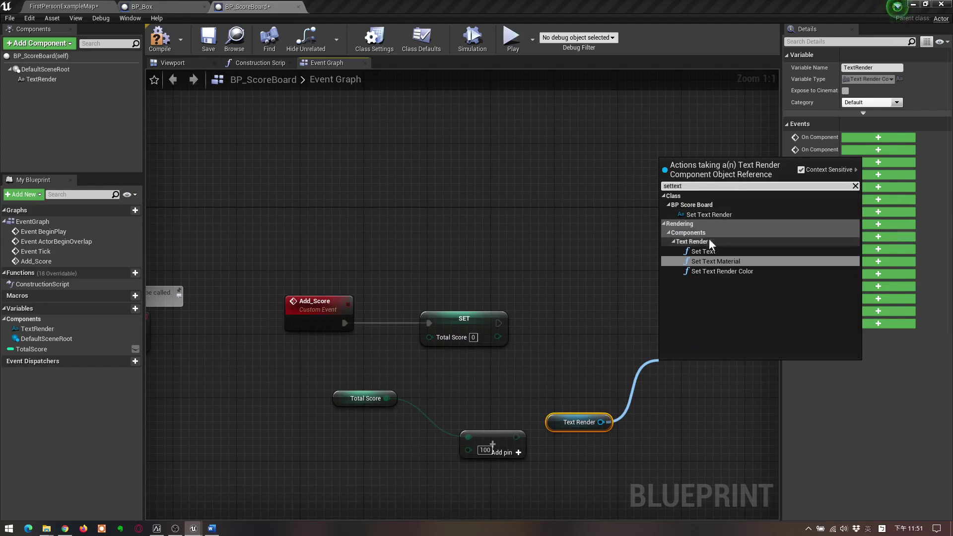
pyautogui.click(703, 252)
pyautogui.moveTo(707, 363); pyautogui.dragTo(675, 291)
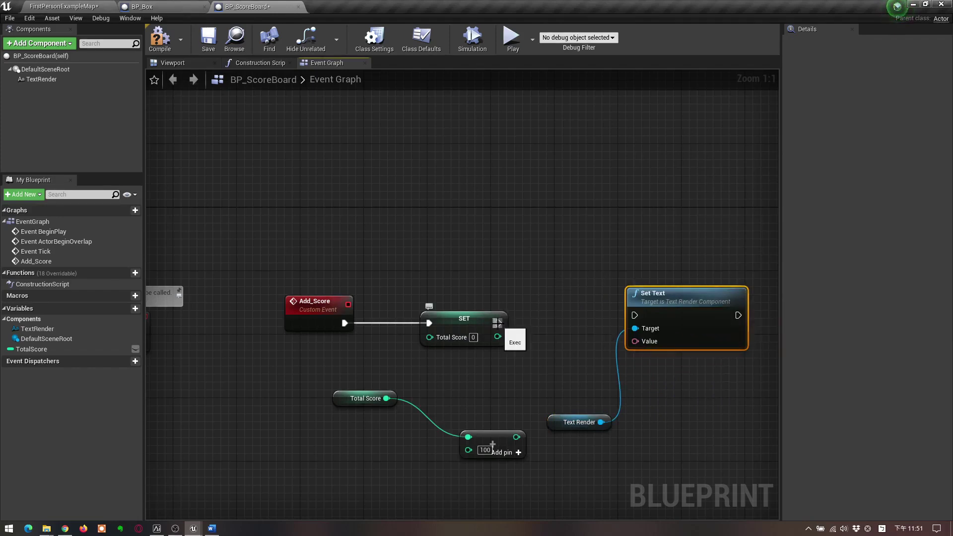
pyautogui.moveTo(497, 323); pyautogui.dragTo(499, 324)
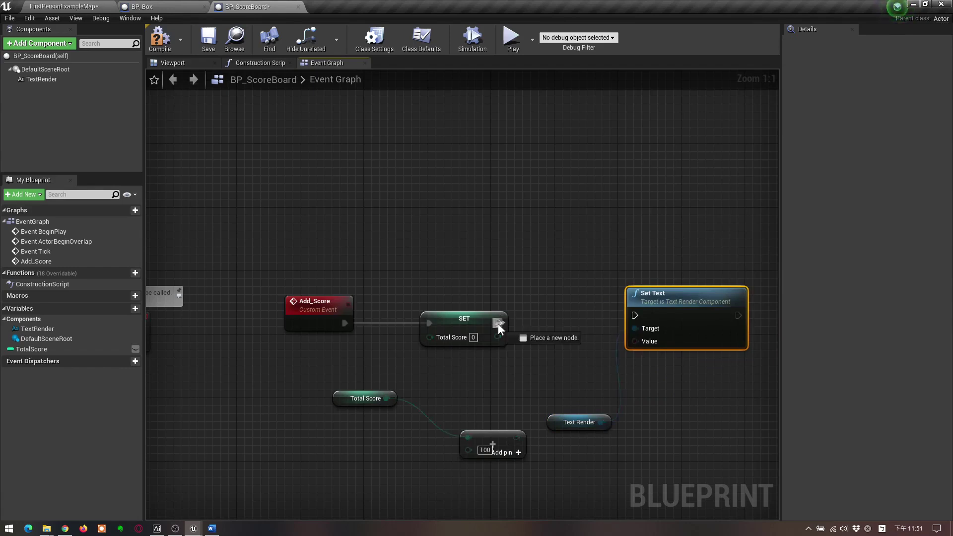
pyautogui.moveTo(498, 324); pyautogui.dragTo(634, 314)
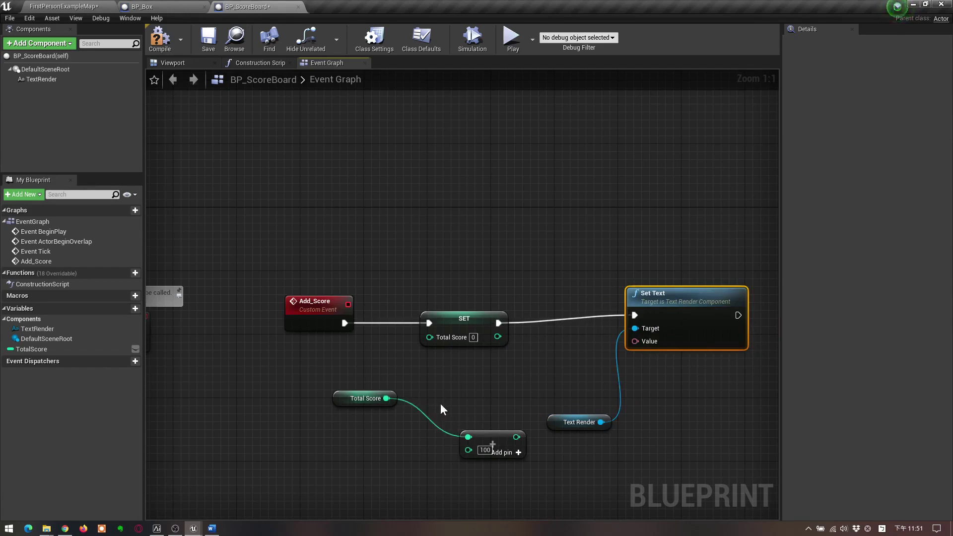
pyautogui.moveTo(497, 336); pyautogui.dragTo(634, 340)
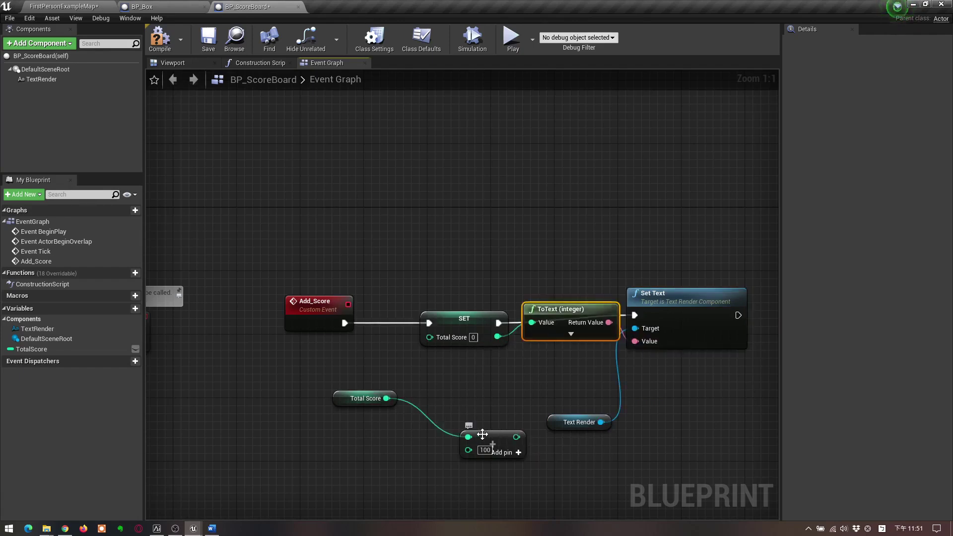
pyautogui.moveTo(495, 437); pyautogui.dragTo(439, 376)
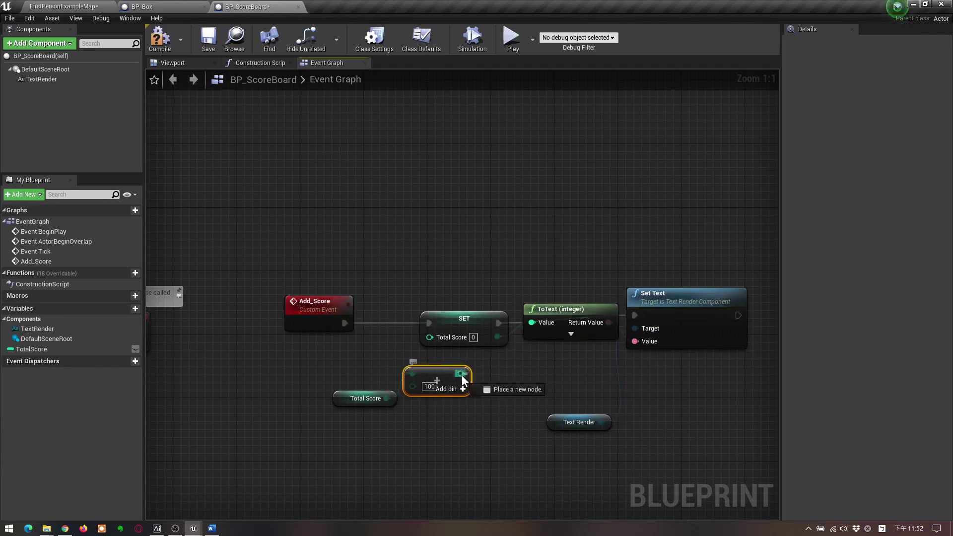
pyautogui.moveTo(461, 373); pyautogui.dragTo(430, 337)
# Tidy the Set Text, ToText and Text Render nodes and save BP_ScoreBoard
pyautogui.moveTo(372, 364)
pyautogui.mouseDown()
pyautogui.moveTo(379, 398)
pyautogui.moveTo(428, 401)
pyautogui.moveTo(371, 373)
pyautogui.mouseUp()
pyautogui.click(445, 394)
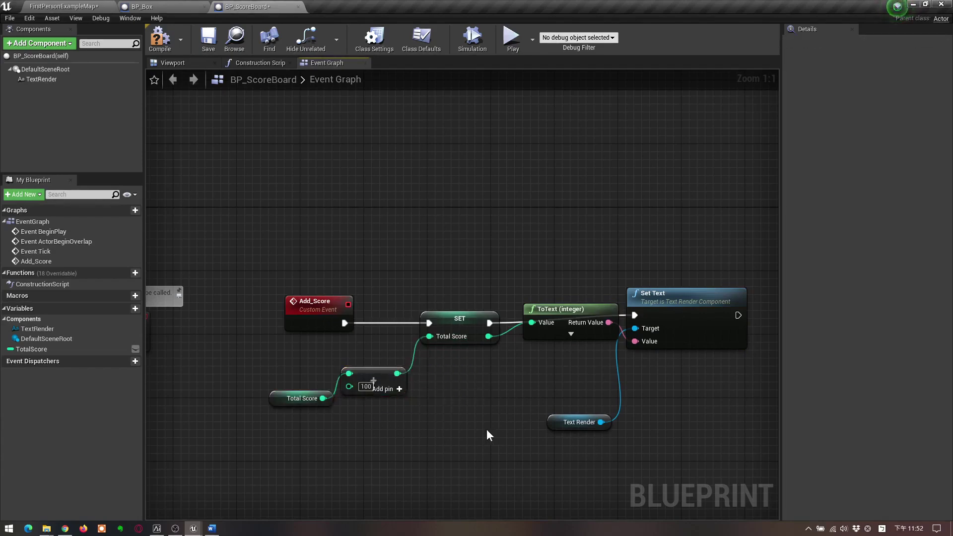
pyautogui.moveTo(487, 429); pyautogui.dragTo(418, 433, button='right')
pyautogui.click(648, 308)
pyautogui.moveTo(648, 308); pyautogui.dragTo(716, 311)
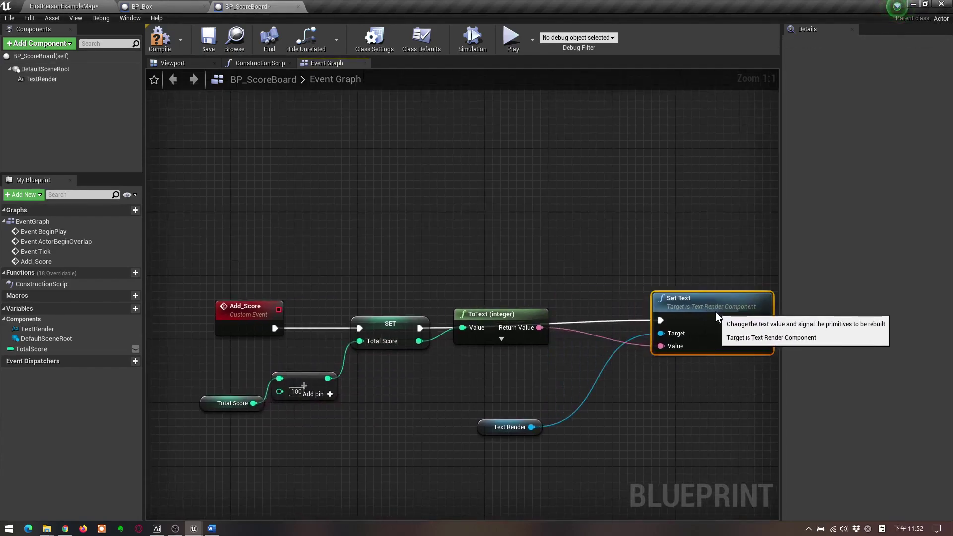
pyautogui.moveTo(510, 314); pyautogui.dragTo(507, 345)
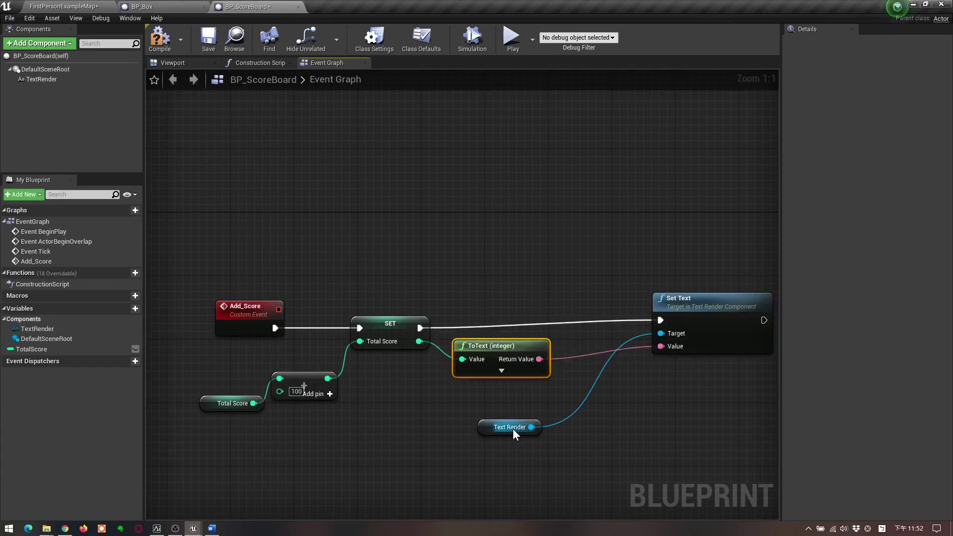
pyautogui.moveTo(487, 428); pyautogui.dragTo(543, 412)
pyautogui.moveTo(448, 428); pyautogui.dragTo(429, 392, button='right')
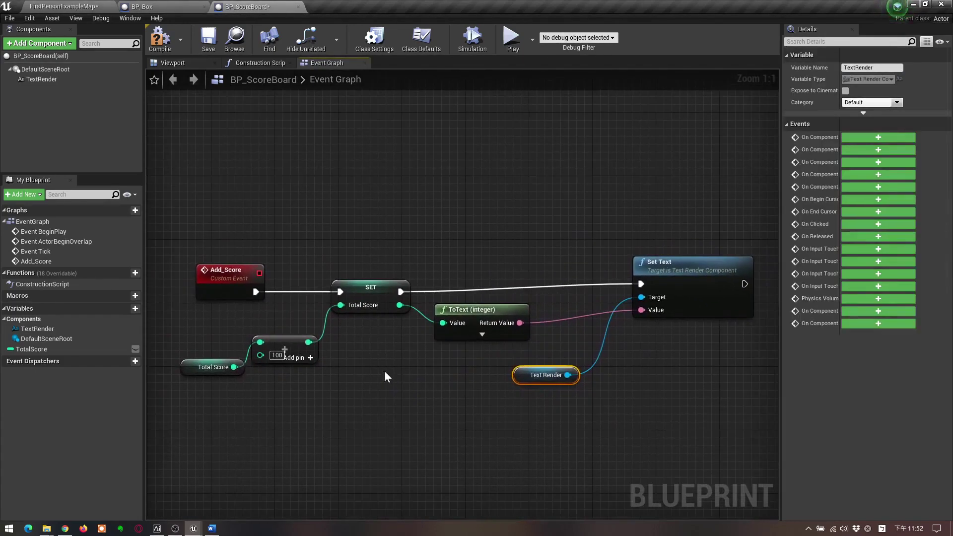
pyautogui.click(202, 48)
# In BP_Box, add a new variable named SBoard
pyautogui.click(160, 2)
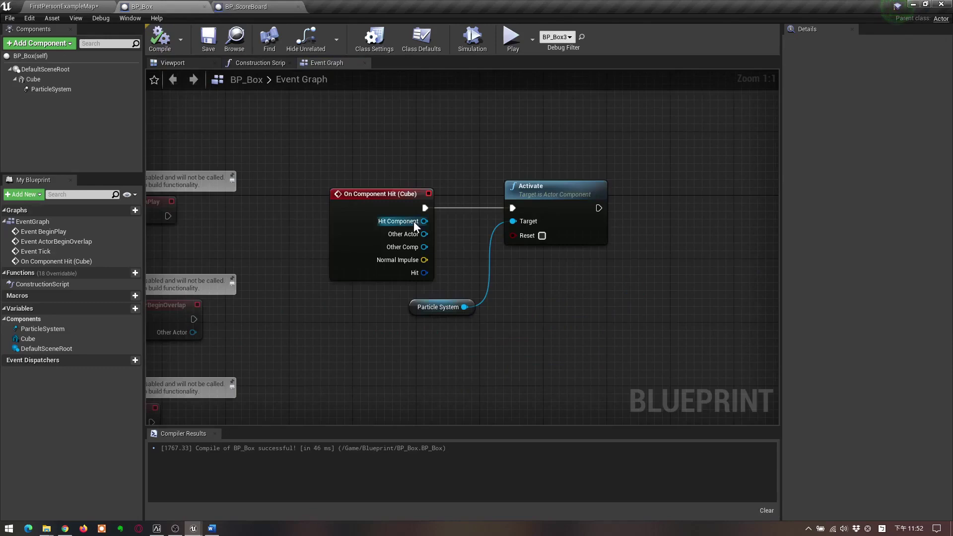
pyautogui.click(178, 64)
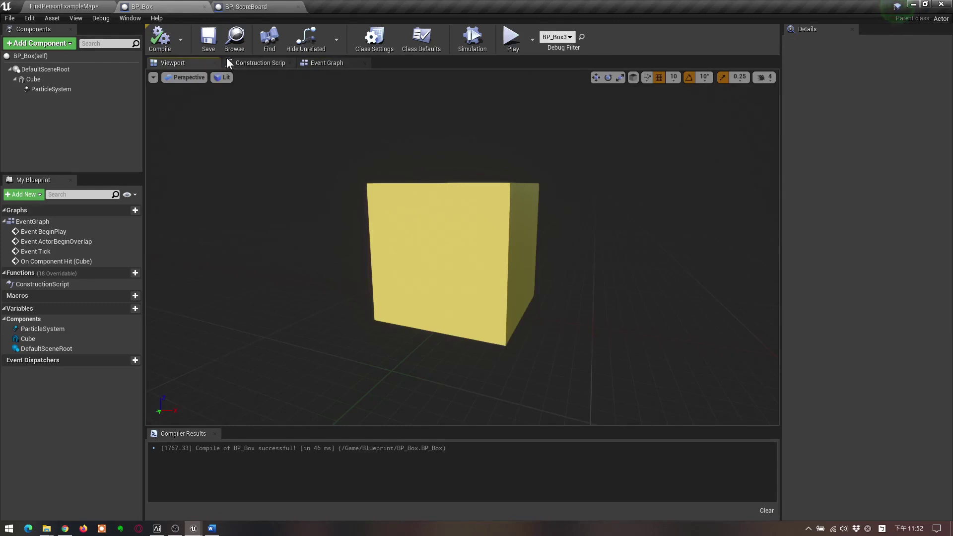
pyautogui.click(307, 62)
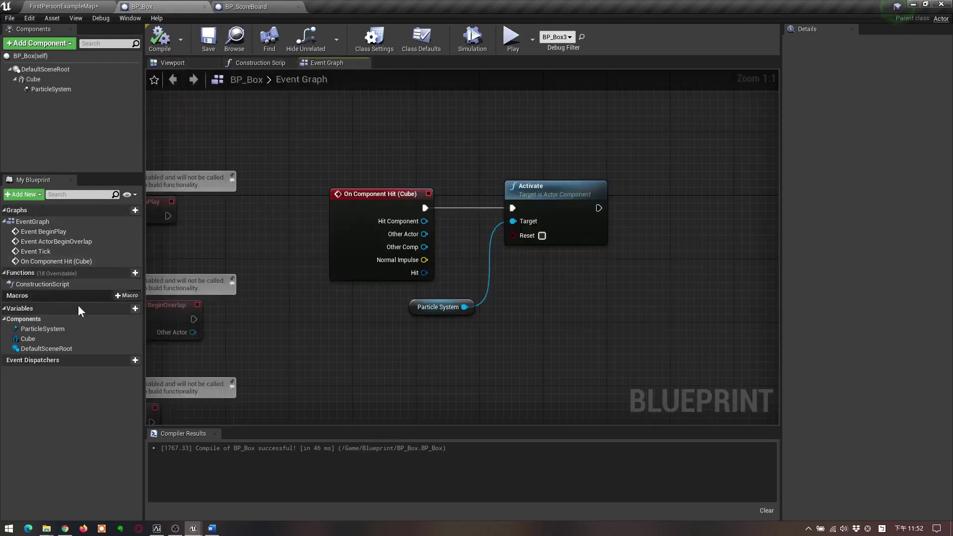
pyautogui.click(116, 308)
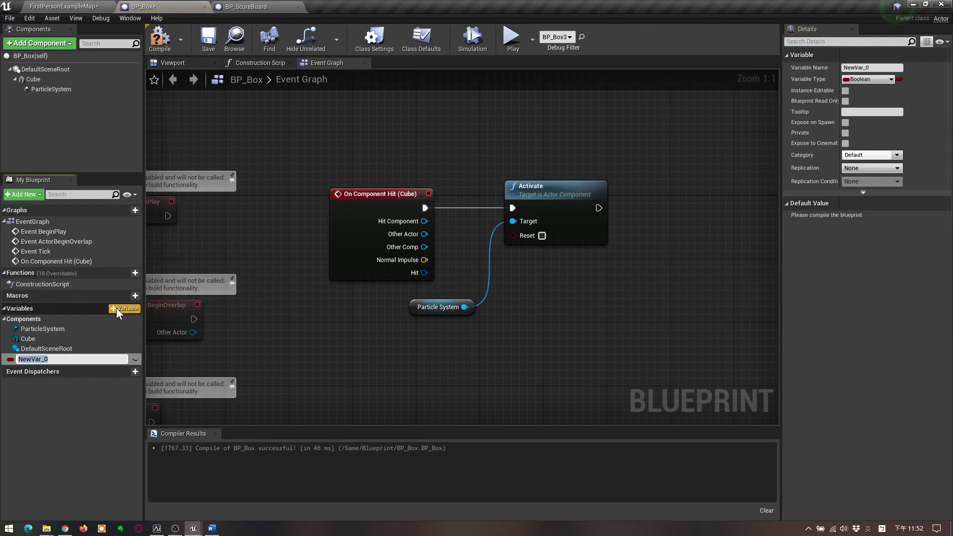
pyautogui.write('SB')
pyautogui.write('oar')
pyautogui.write('d')
pyautogui.press('Return')
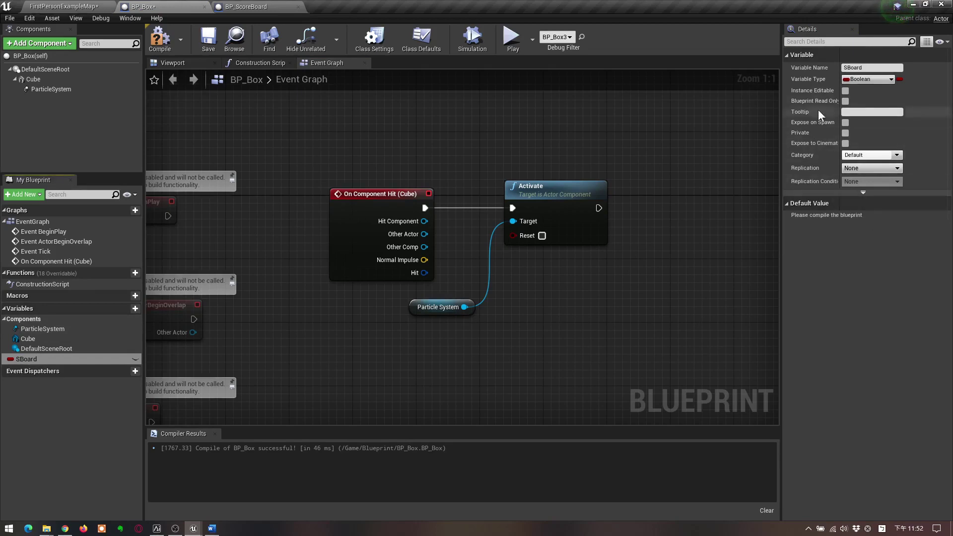
# Make SBoard a BP Score Board reference, compile, and mark it Instance Editable
pyautogui.click(883, 82)
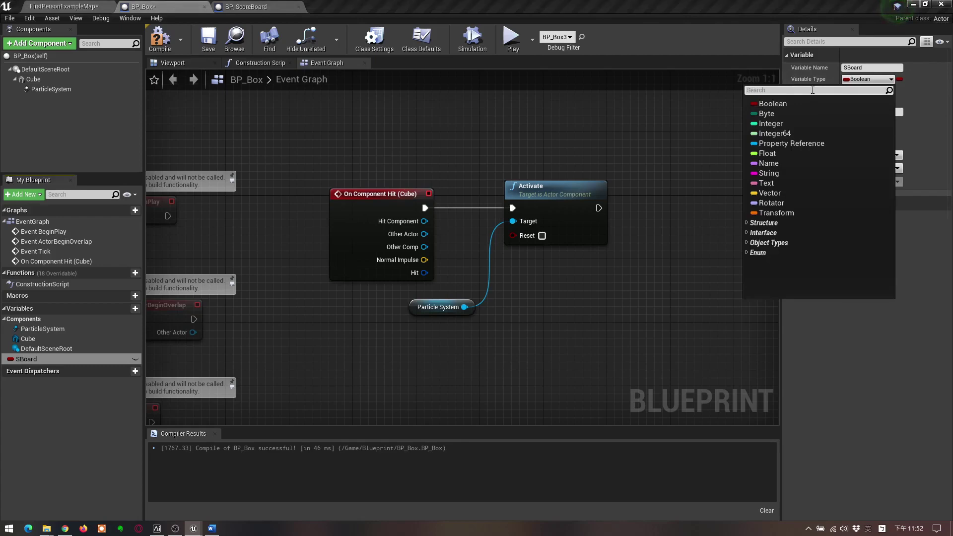
pyautogui.write('BP')
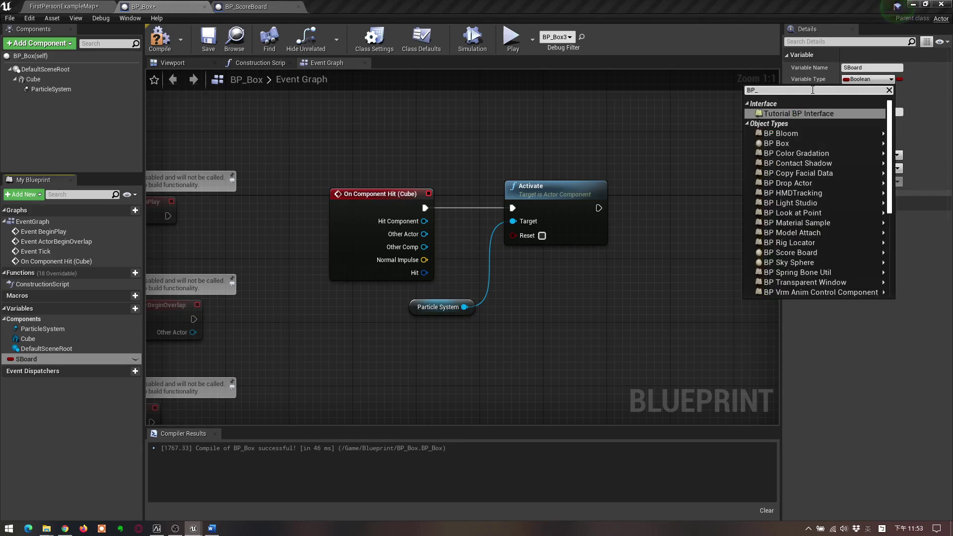
pyautogui.write('_S')
pyautogui.click(799, 112)
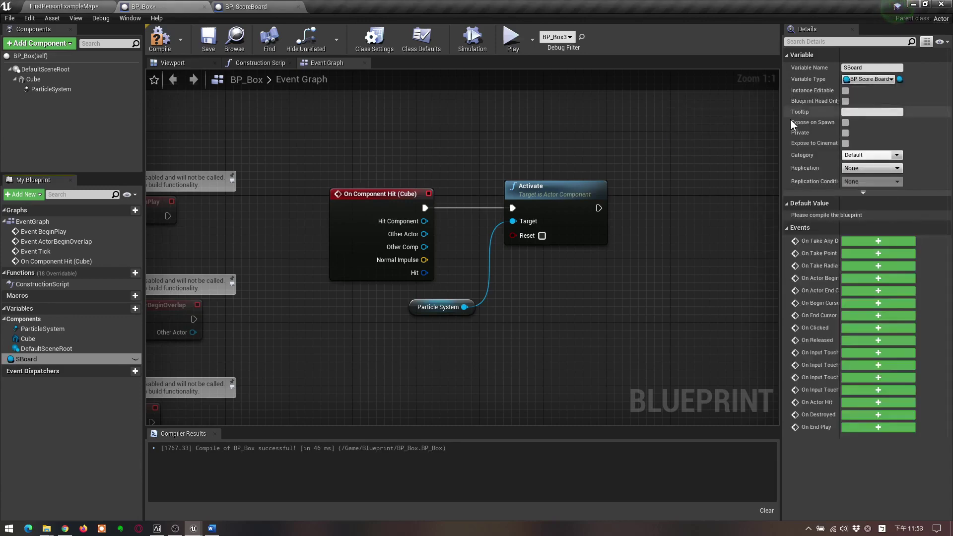
pyautogui.click(165, 42)
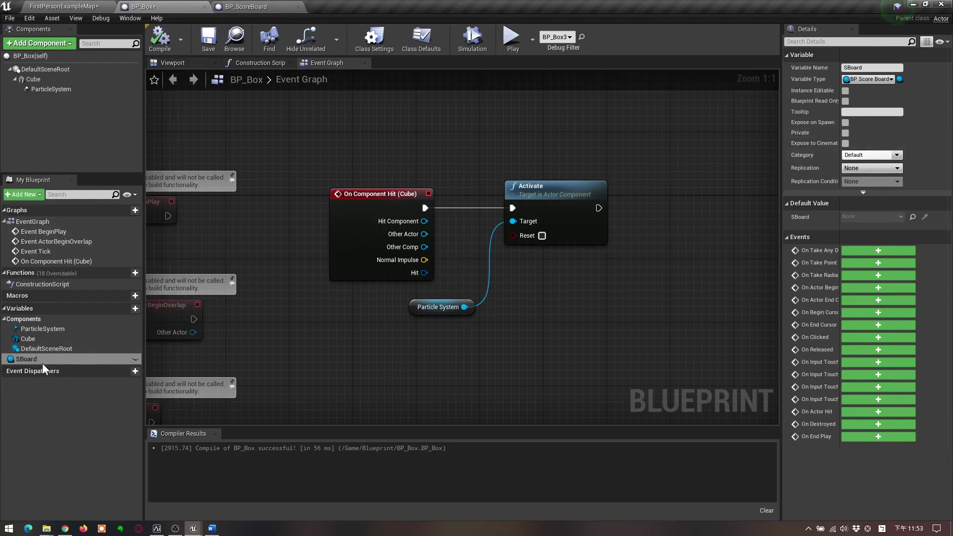
pyautogui.click(135, 359)
# Recompile BP_Box, then point the placed yellow box BP_Box3's SBoard at the level's BP_ScoreBoard
pyautogui.click(165, 37)
pyautogui.click(64, 9)
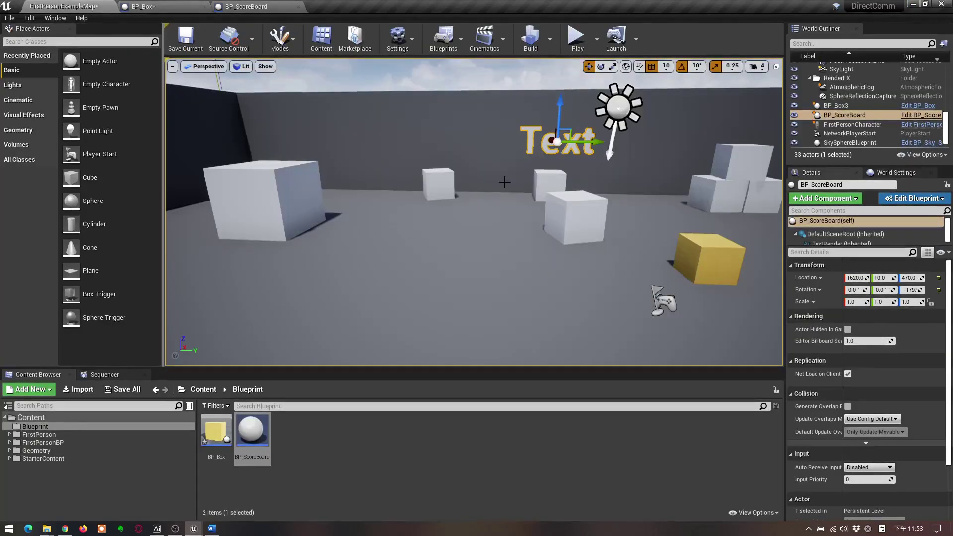
pyautogui.click(707, 259)
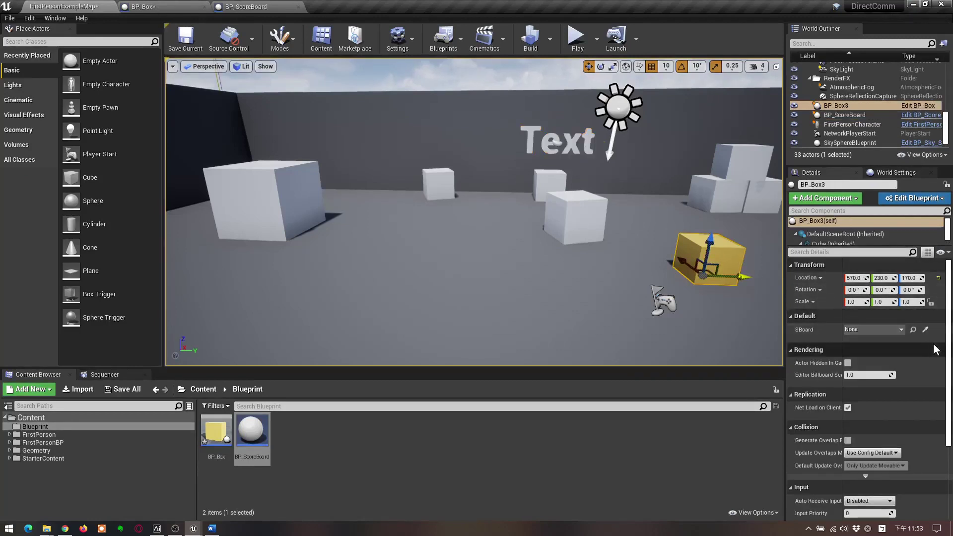
pyautogui.scroll(-2, 939, 347)
pyautogui.scroll(-3, 938, 348)
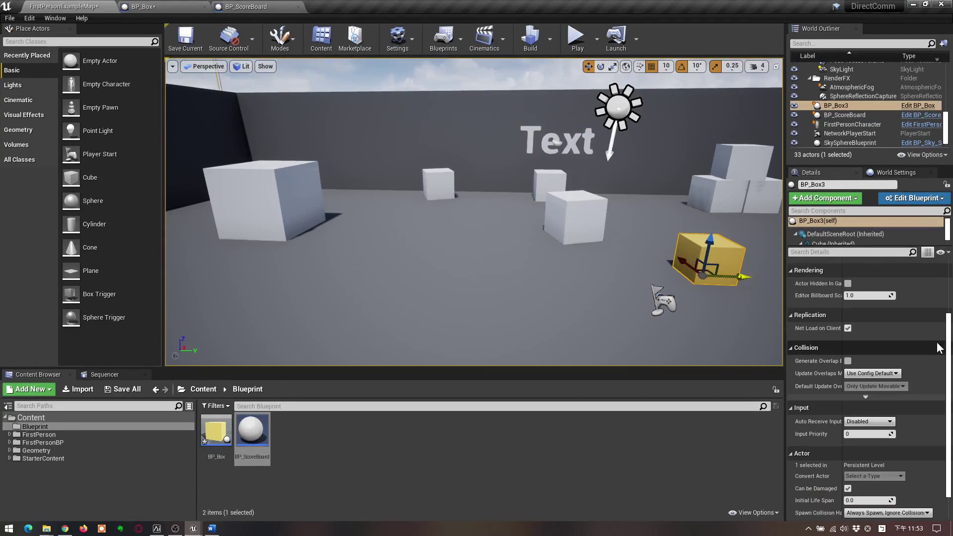
pyautogui.scroll(5, 939, 348)
pyautogui.scroll(-2, 932, 347)
pyautogui.scroll(2, 918, 347)
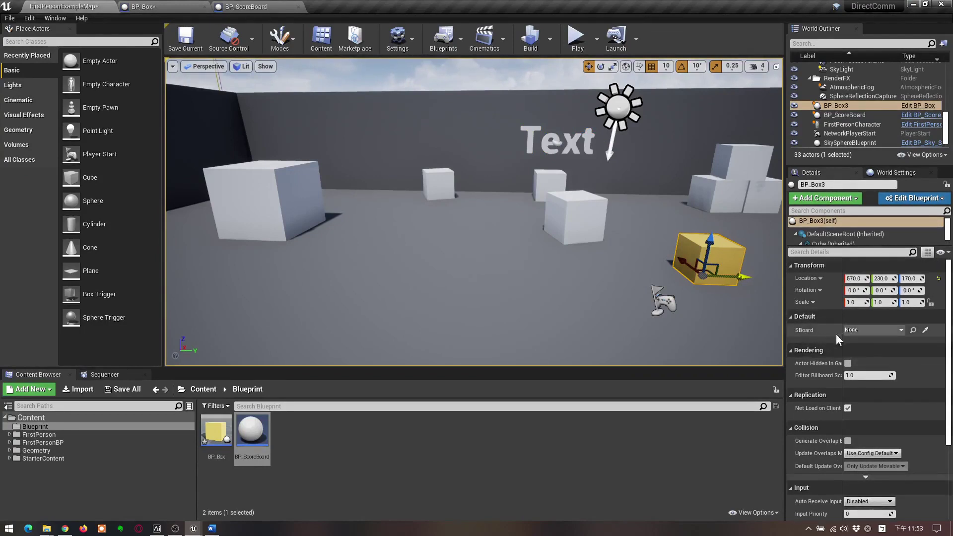
pyautogui.click(864, 329)
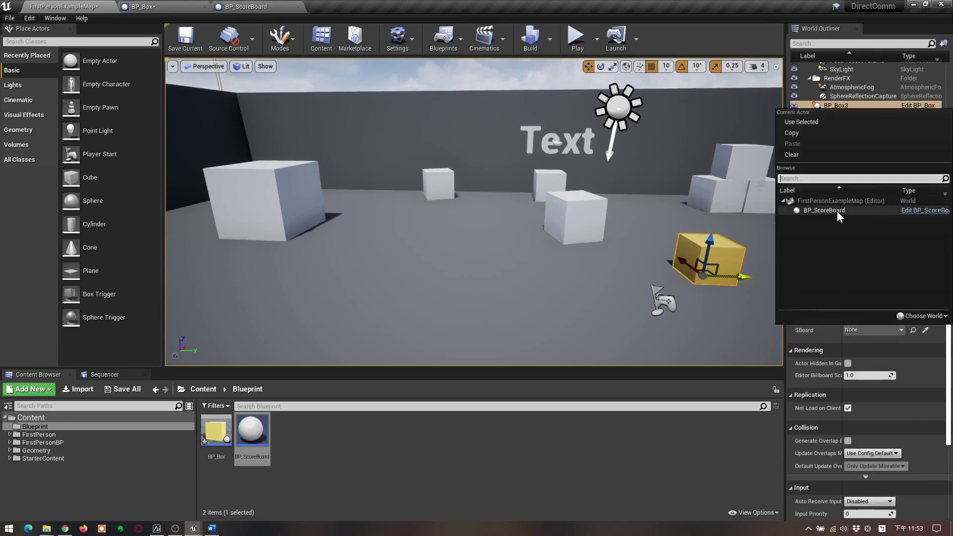
pyautogui.click(836, 211)
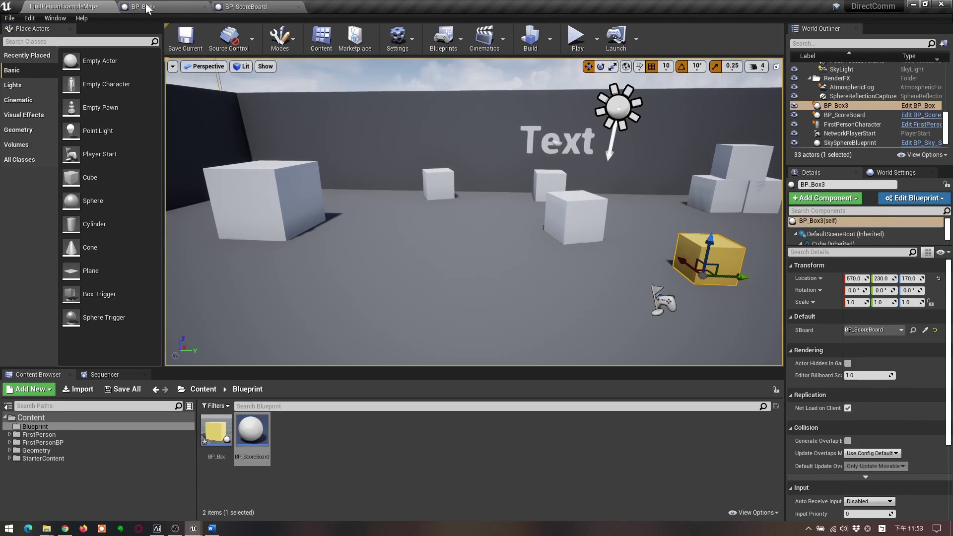
pyautogui.click(201, 11)
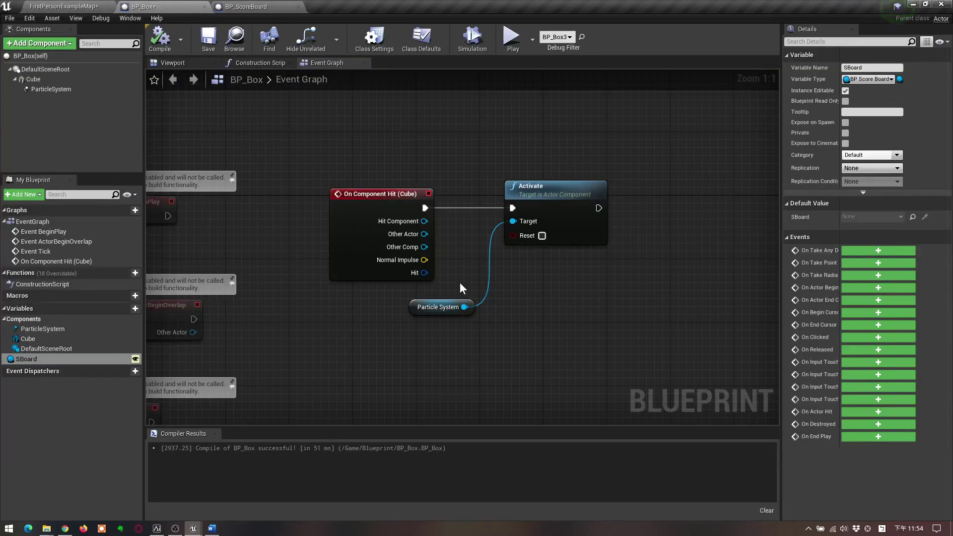
# Add an SBoard getter node and call Add Score on it
pyautogui.moveTo(26, 359)
pyautogui.keyDown('ctrl'); pyautogui.mouseDown()
pyautogui.moveTo(400, 345)
pyautogui.moveTo(365, 355)
pyautogui.mouseUp(); pyautogui.keyUp('ctrl')
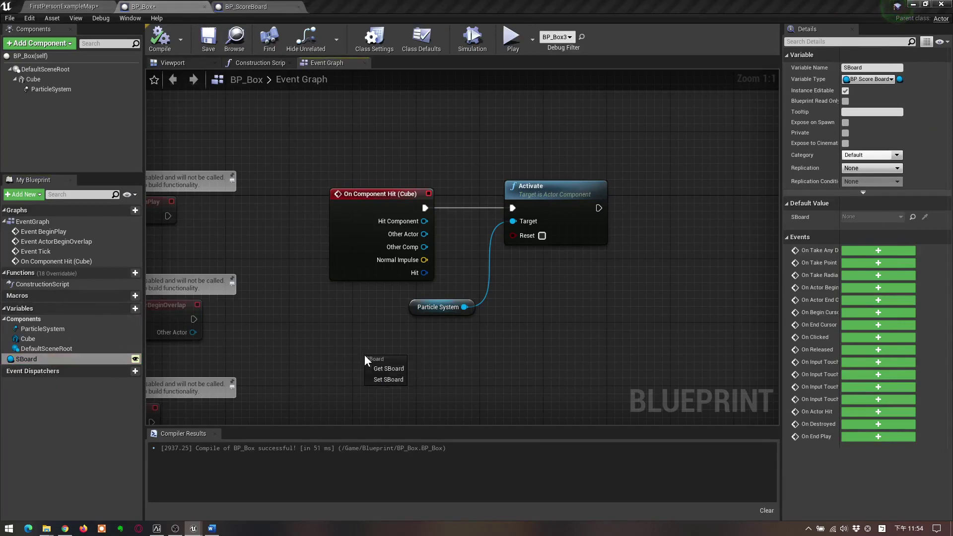
pyautogui.click(389, 368)
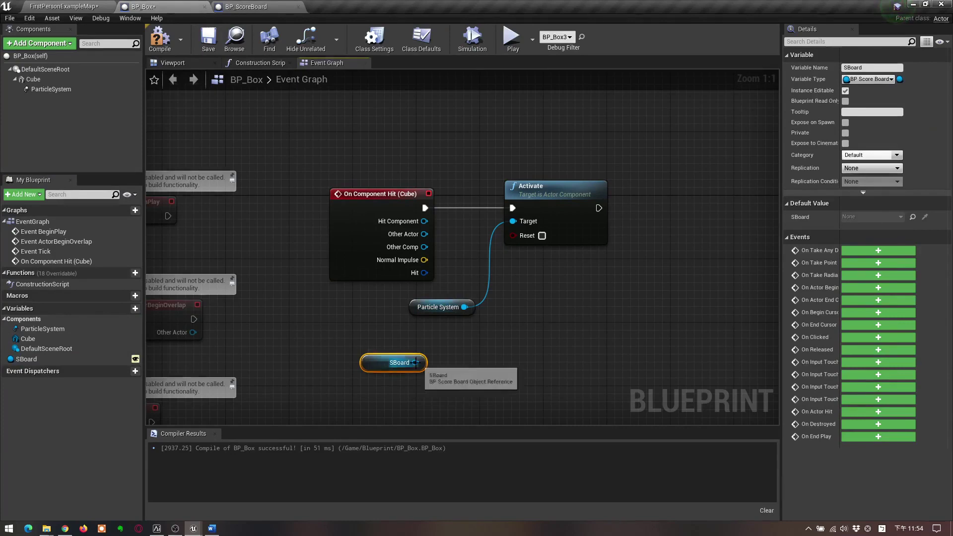
pyautogui.moveTo(416, 363); pyautogui.dragTo(474, 368)
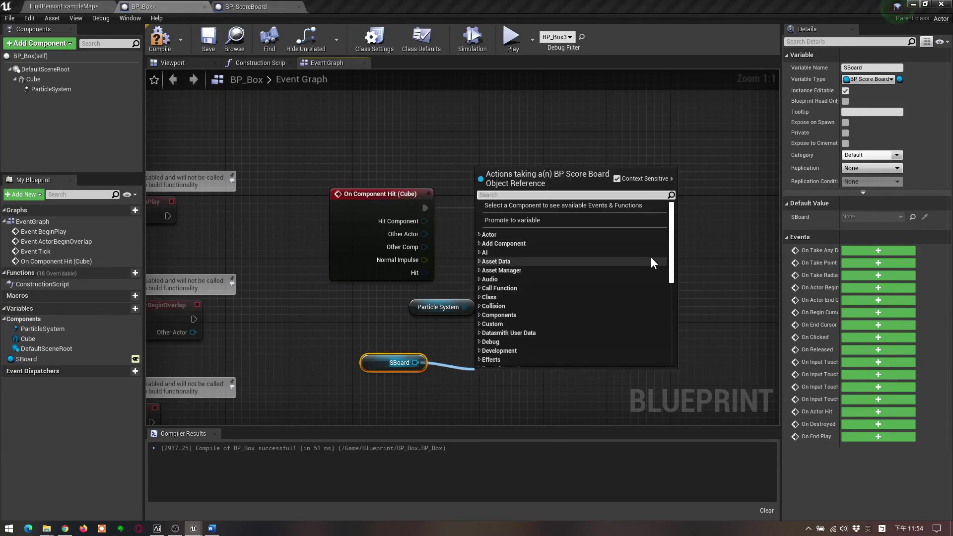
pyautogui.write('A')
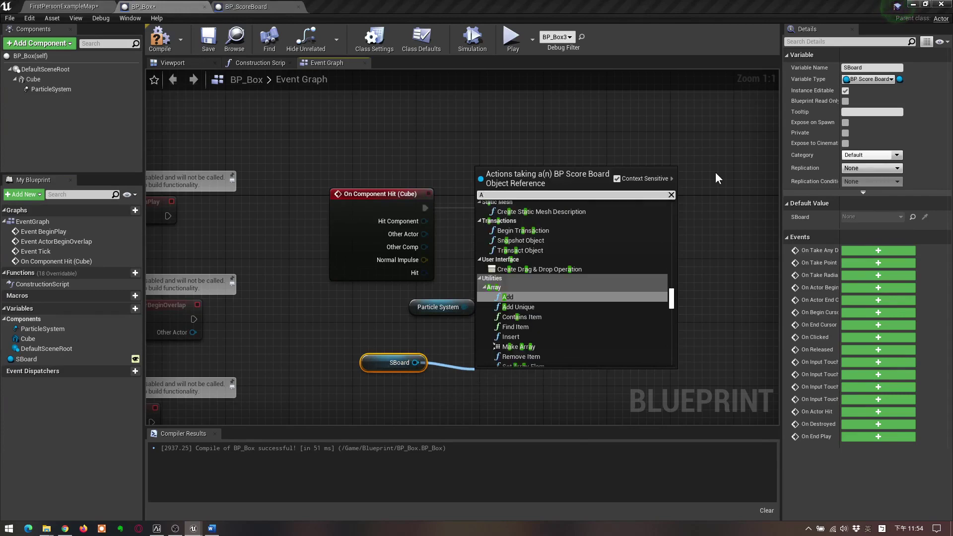
pyautogui.write('dd')
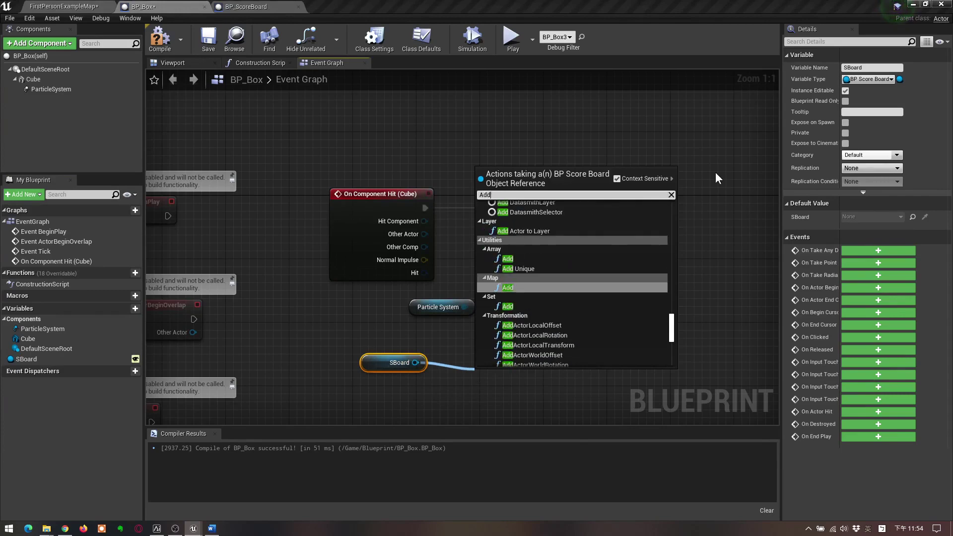
pyautogui.write('_')
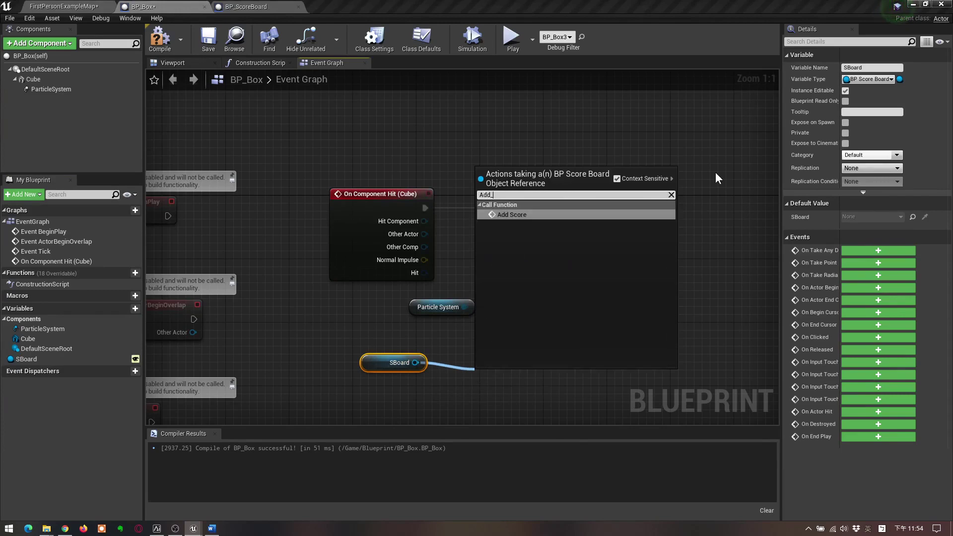
pyautogui.press('Return')
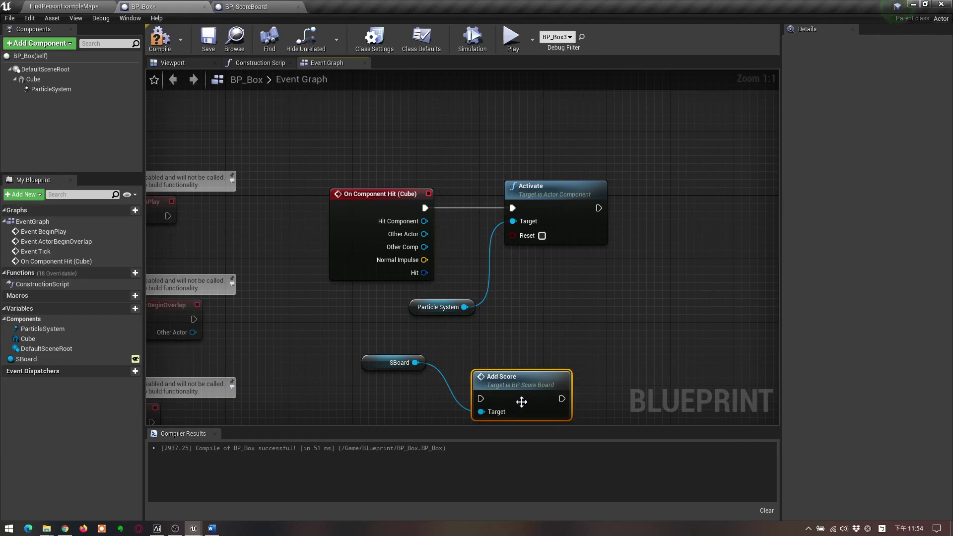
# Arrange the nodes and wire Activate's exec output into the Add Score call
pyautogui.moveTo(530, 392); pyautogui.dragTo(729, 217)
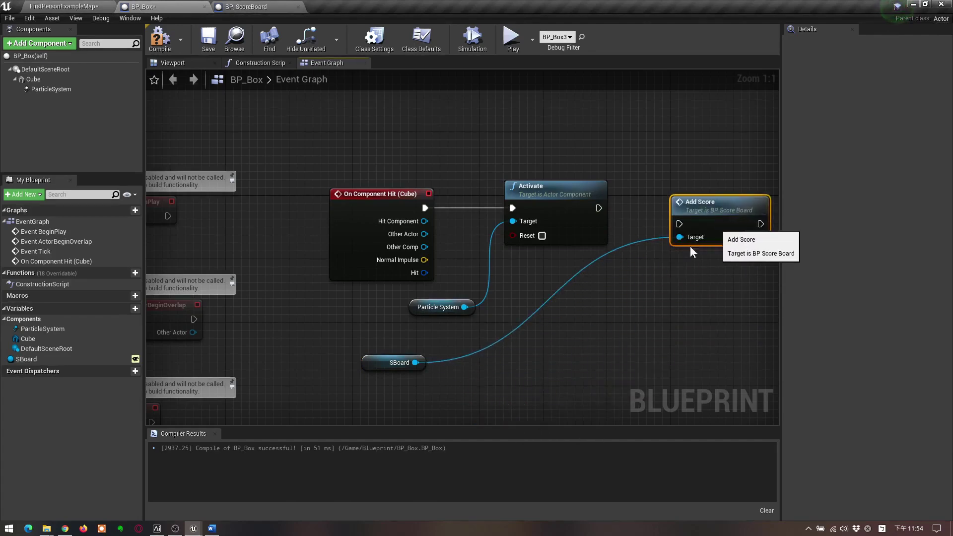
pyautogui.moveTo(389, 363); pyautogui.dragTo(593, 309)
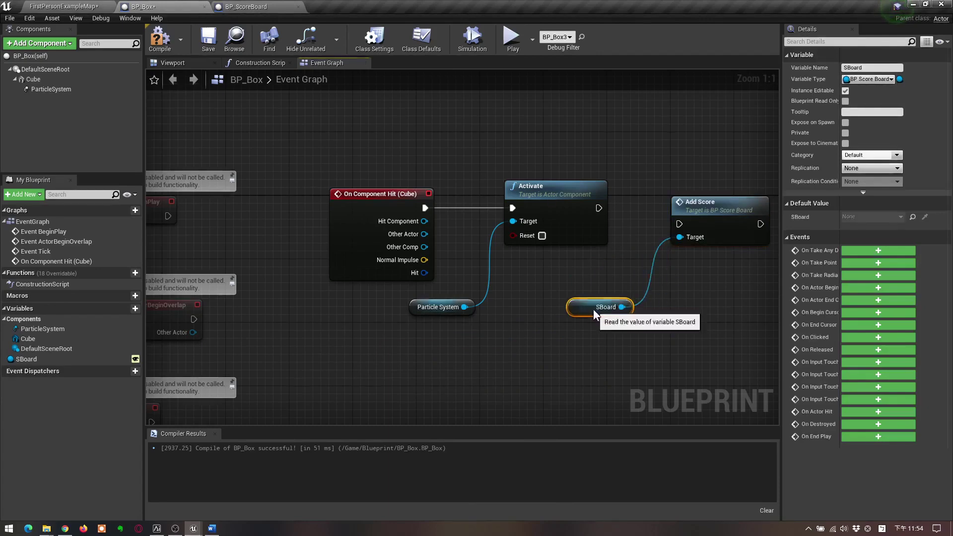
pyautogui.moveTo(599, 208); pyautogui.dragTo(679, 222)
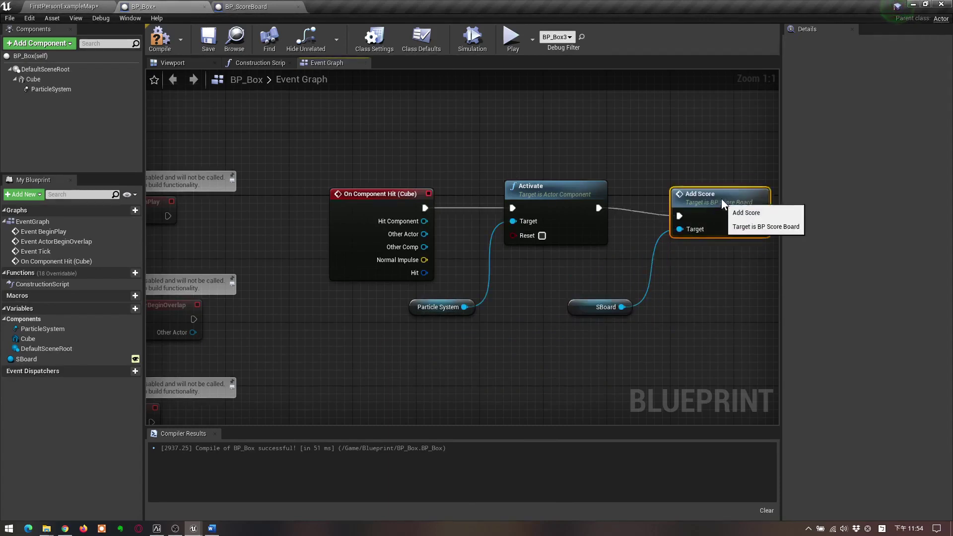
pyautogui.moveTo(722, 198); pyautogui.dragTo(722, 175)
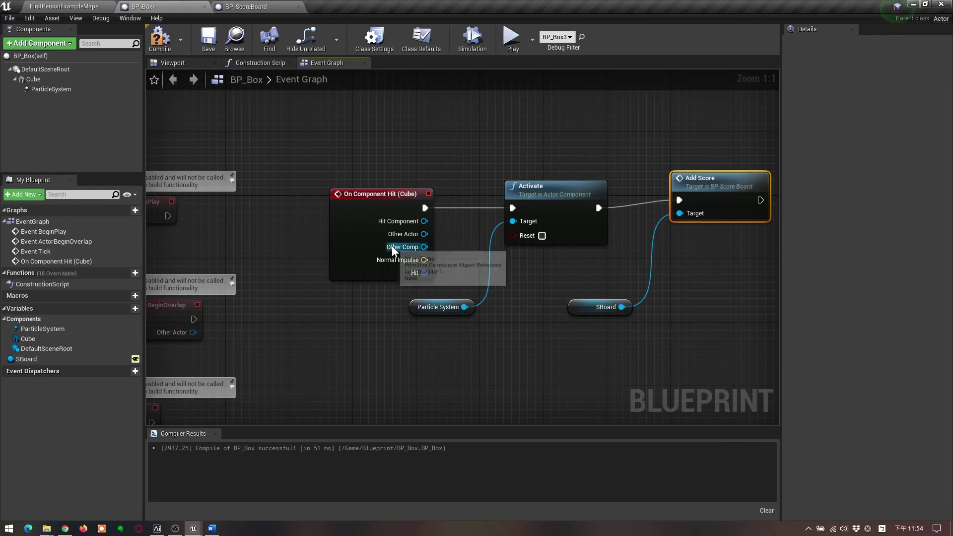
# Play-test and shoot the yellow box to see 100 on the scoreboard, then return to the map
pyautogui.click(520, 42)
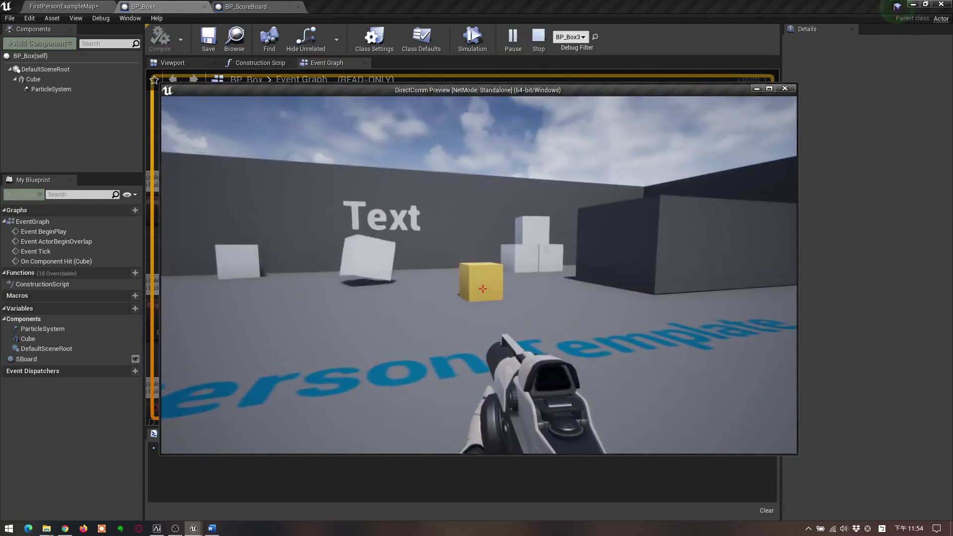
pyautogui.click(482, 289)
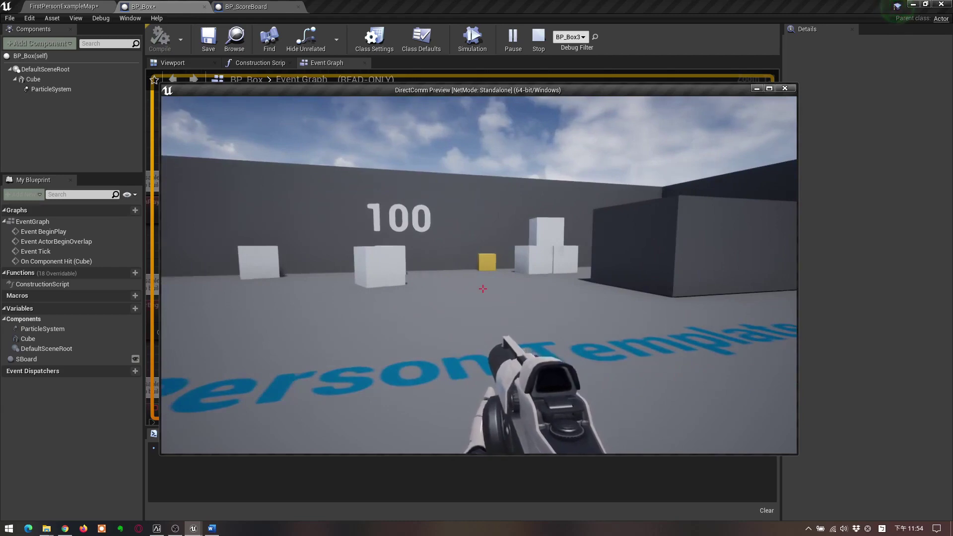
pyautogui.press('Escape')
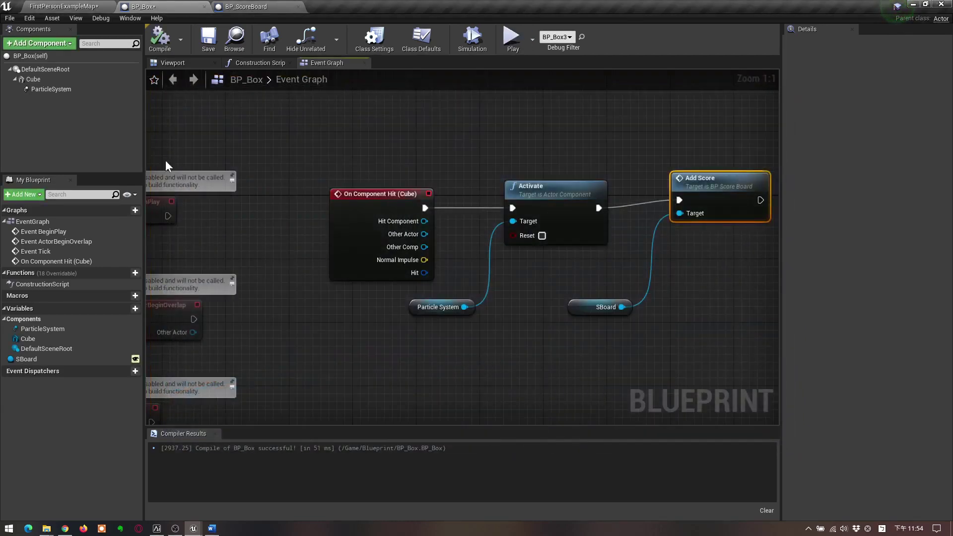
pyautogui.click(63, 6)
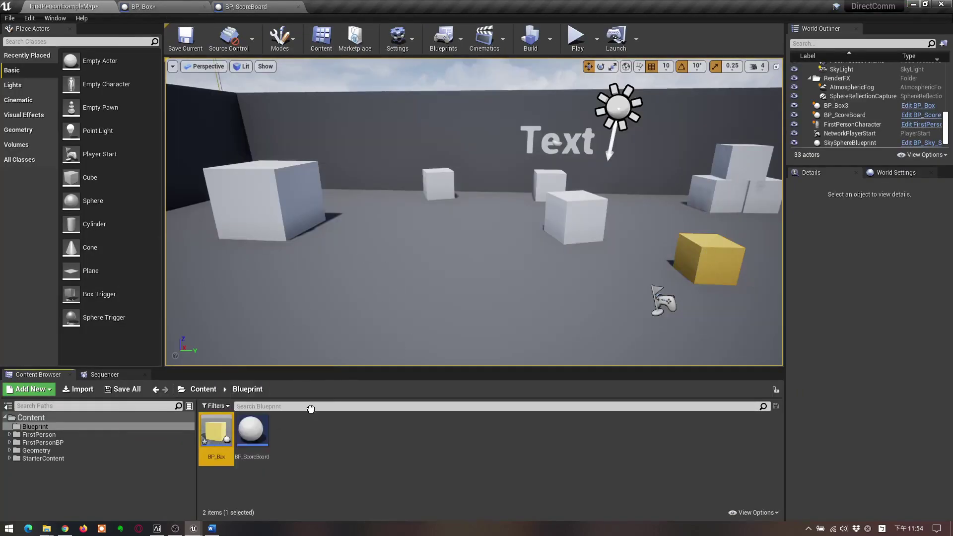
# Place two more BP_Box instances in the level and play-test shooting the boxes
pyautogui.moveTo(311, 408); pyautogui.dragTo(474, 276)
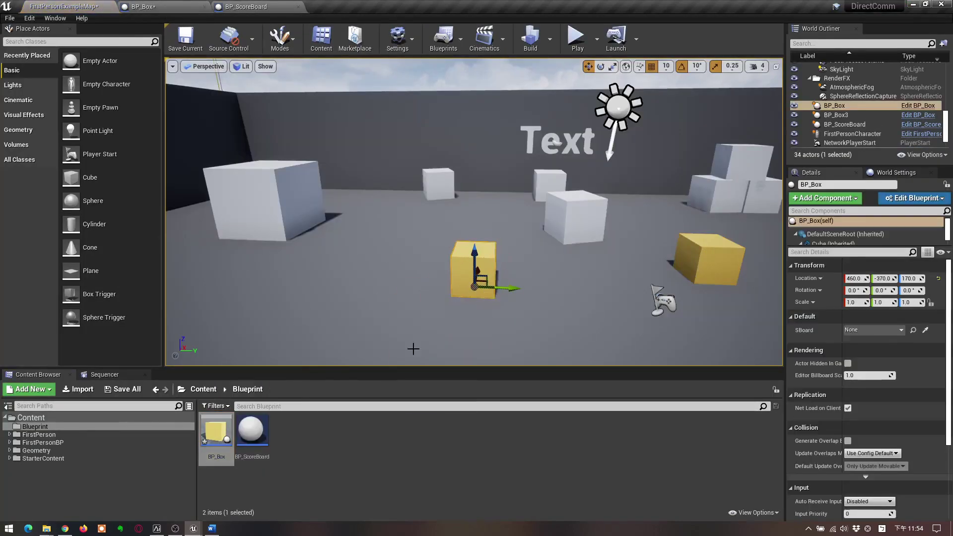
pyautogui.moveTo(216, 432); pyautogui.dragTo(593, 297)
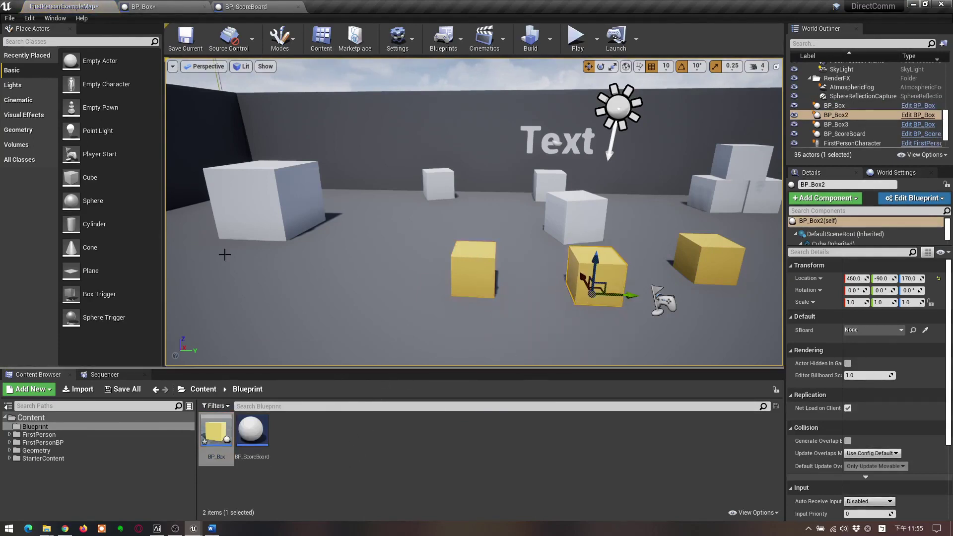
pyautogui.click(576, 38)
pyautogui.click(541, 314)
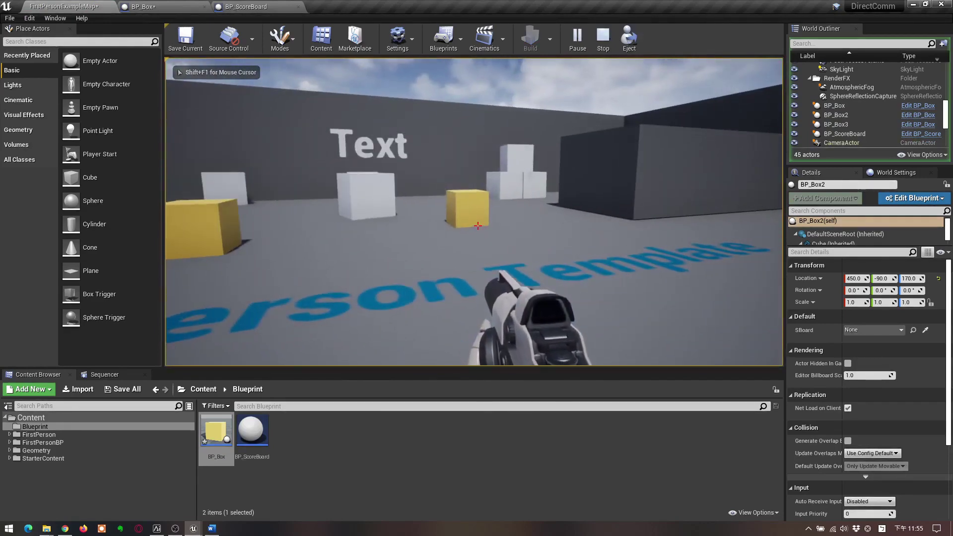
pyautogui.click(477, 226)
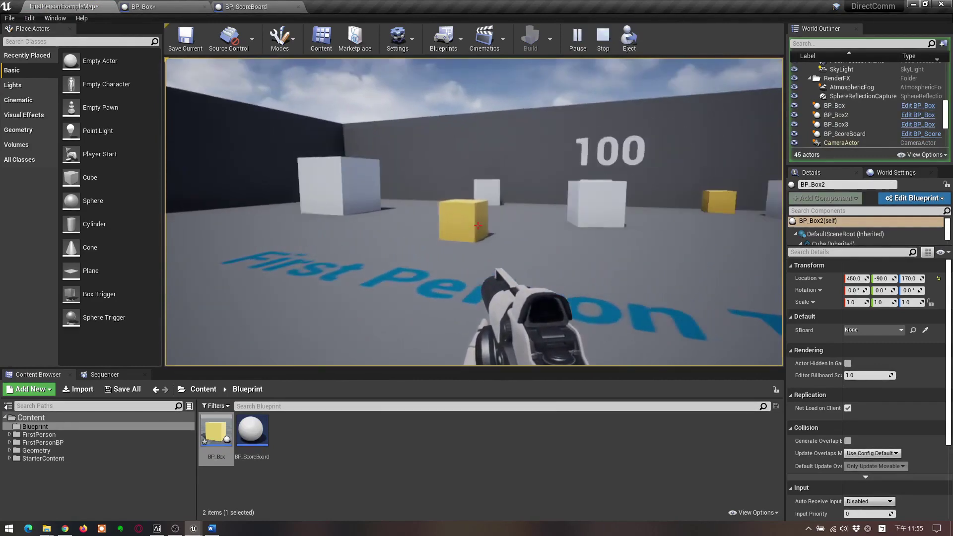
pyautogui.click(478, 225)
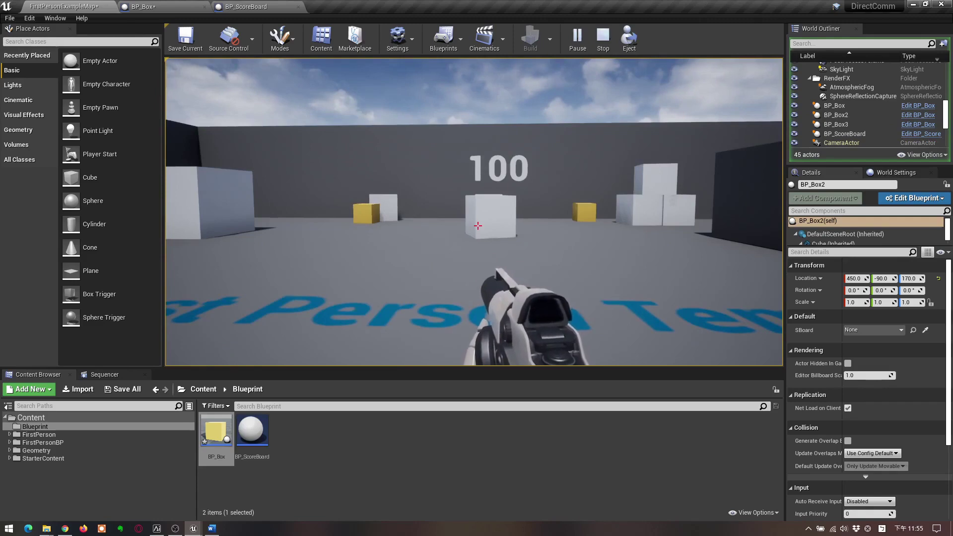
pyautogui.press('Escape')
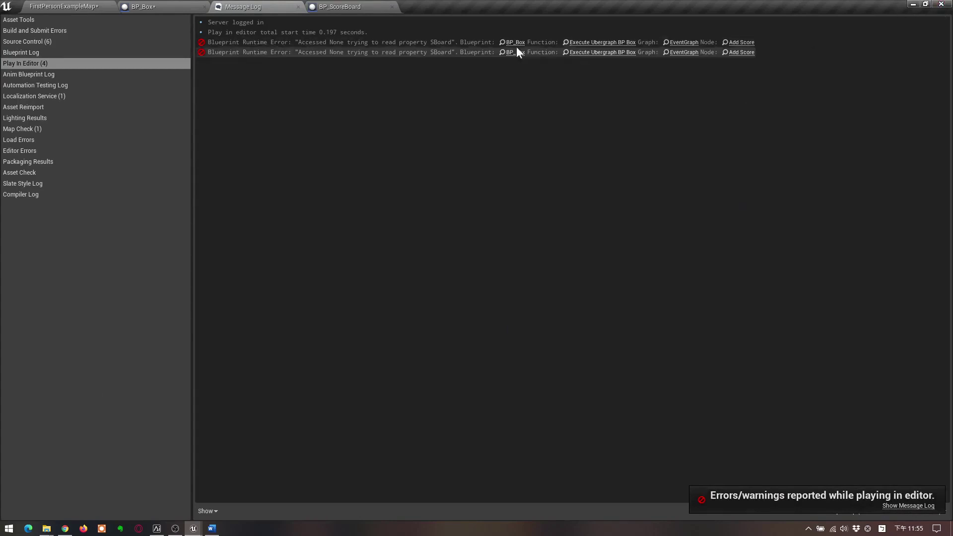
# Close the log, then select all BP_Box_C actors from the middle box BP_Box2's context menu
pyautogui.click(299, 7)
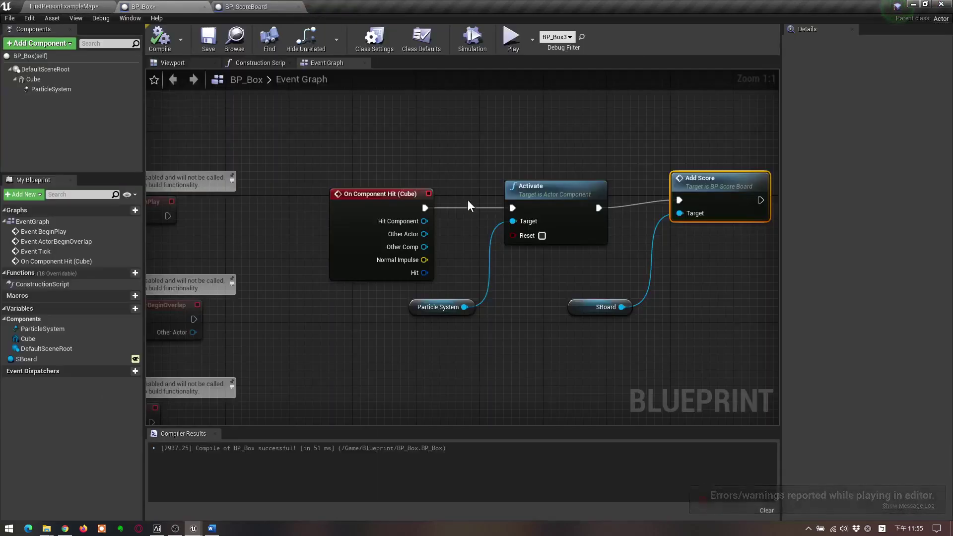
pyautogui.click(241, 4)
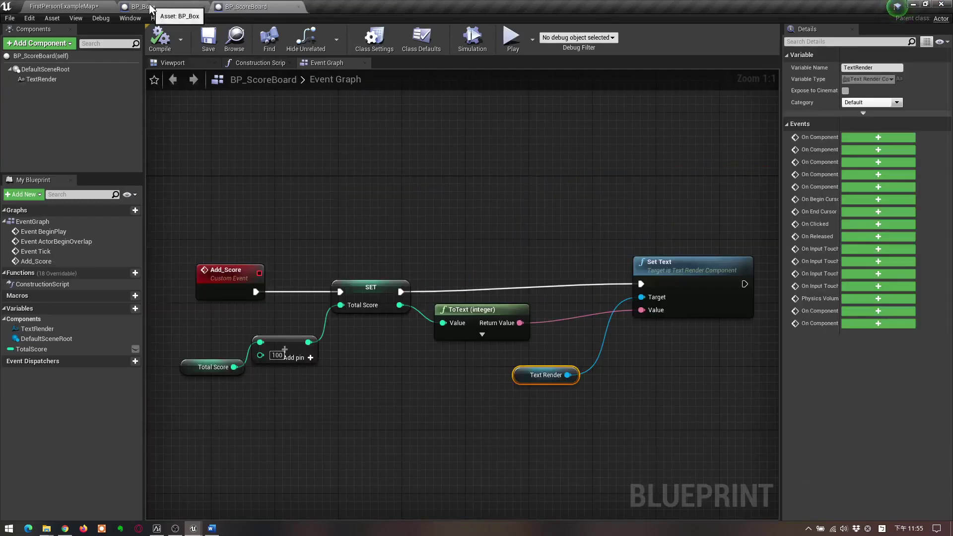
pyautogui.click(64, 6)
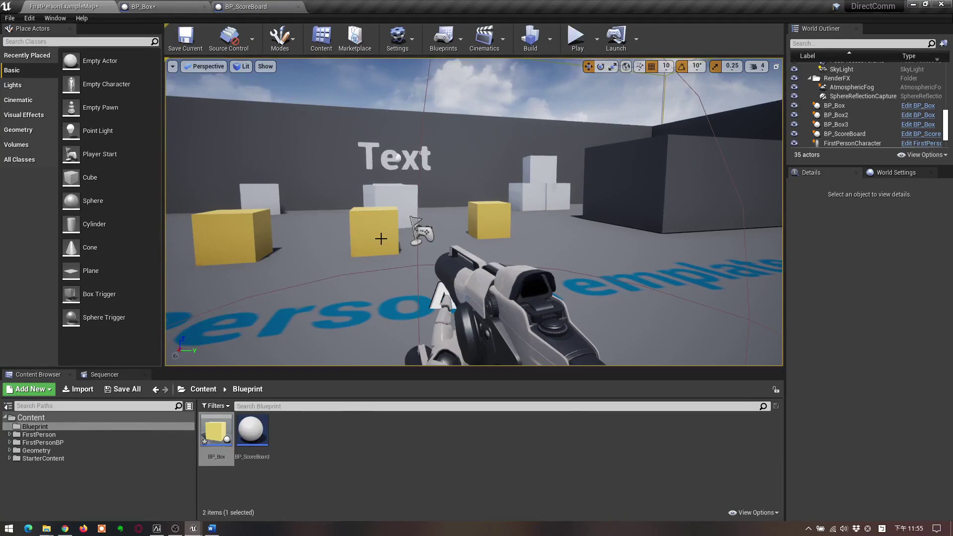
pyautogui.click(381, 238)
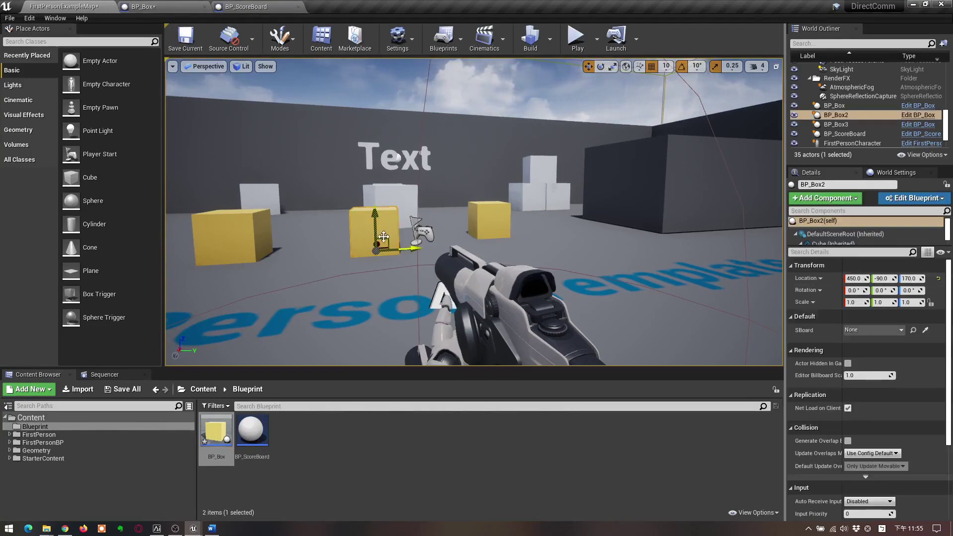
pyautogui.rightClick(361, 232)
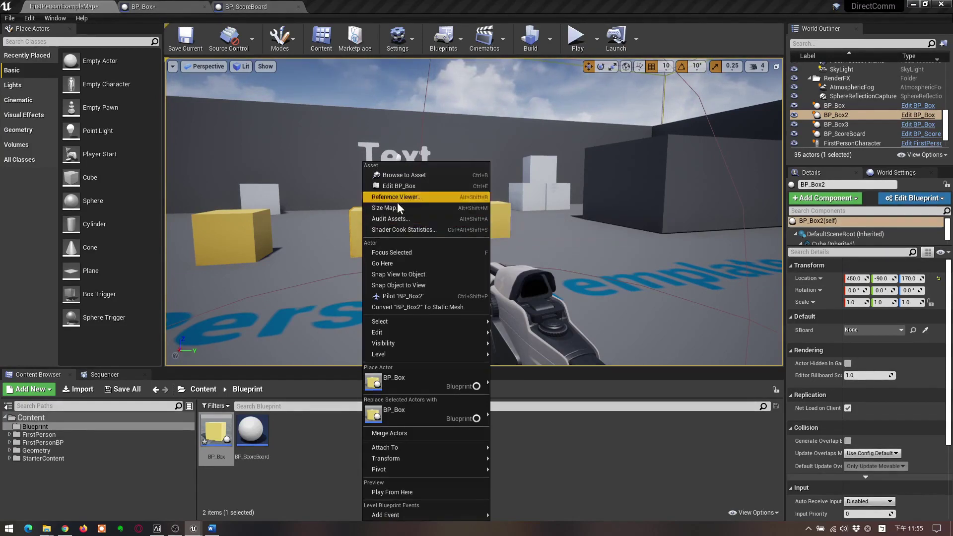
pyautogui.moveTo(481, 321)
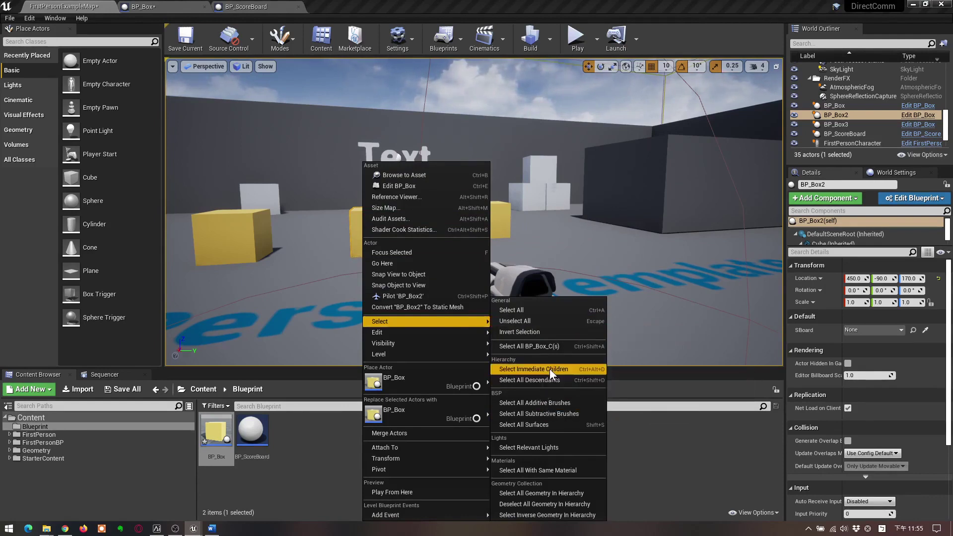
pyautogui.click(536, 347)
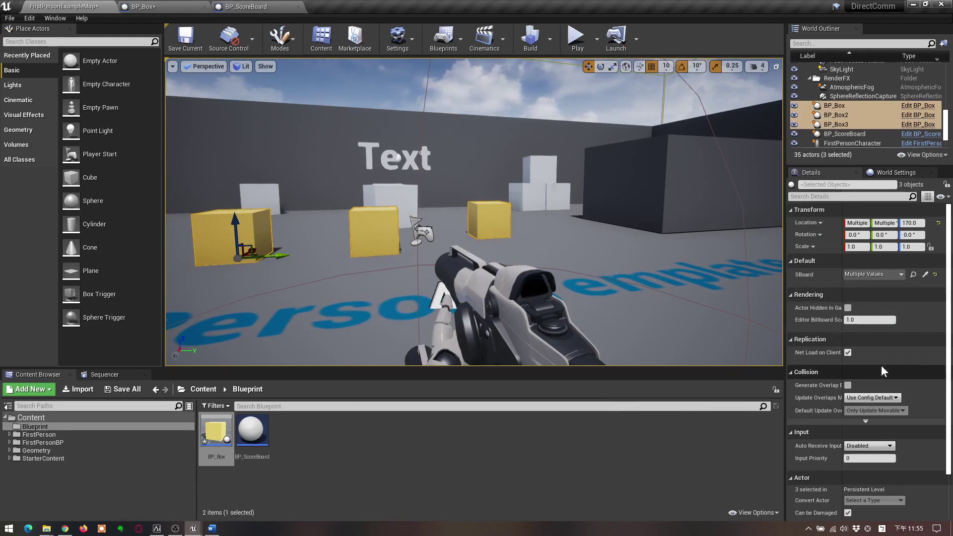
# Assign BP_ScoreBoard to the SBoard property of all three selected boxes in Details
pyautogui.scroll(-1, 922, 325)
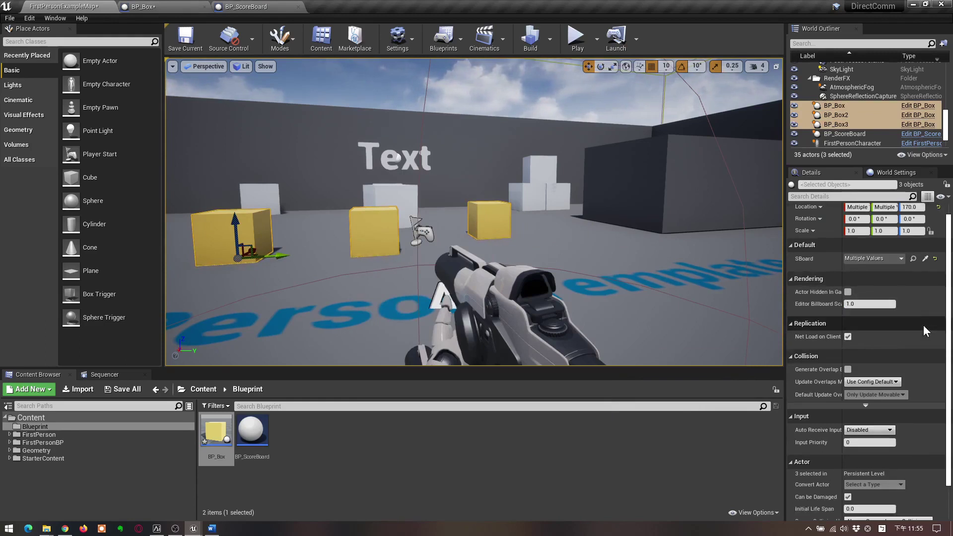
pyautogui.scroll(1, 923, 326)
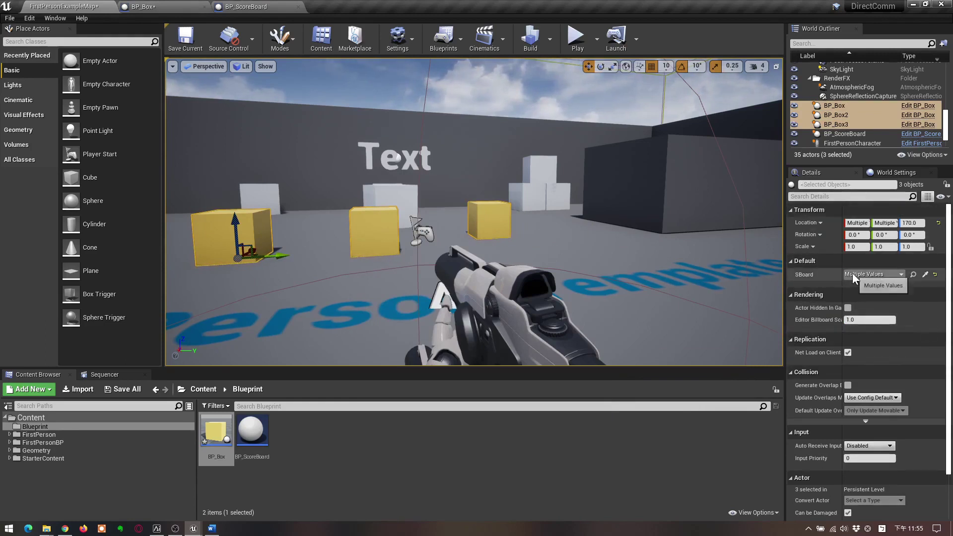
pyautogui.click(886, 273)
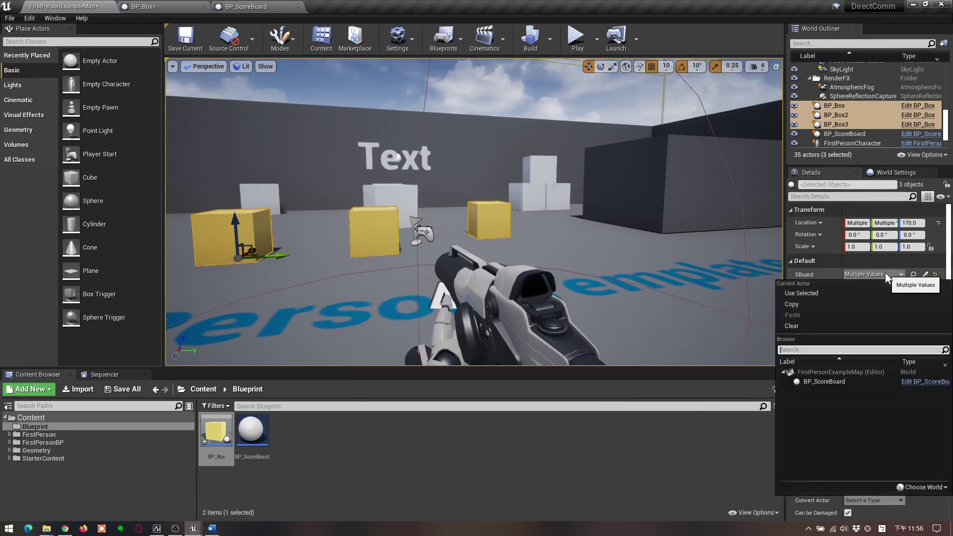
pyautogui.click(841, 382)
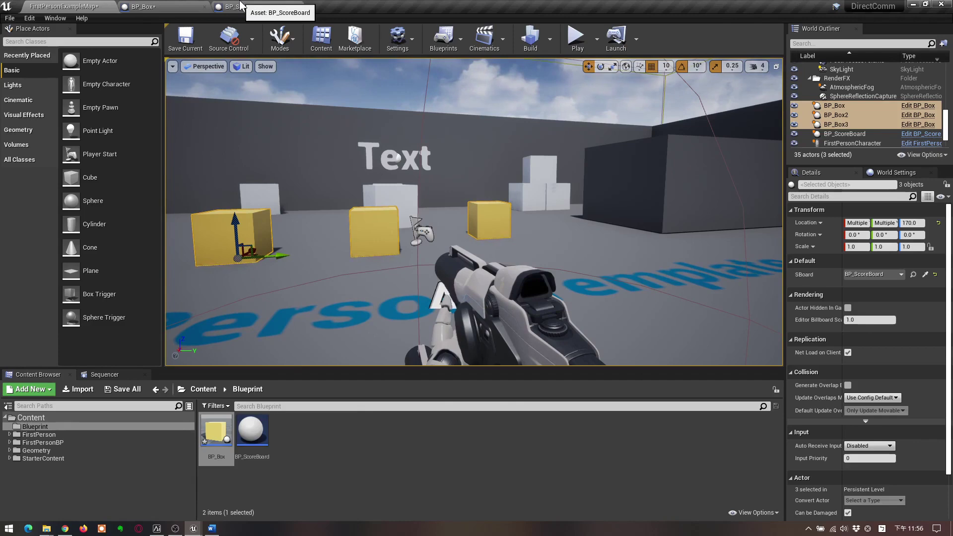
# Add a new variable named Score to the BP_Box blueprint
pyautogui.click(239, 6)
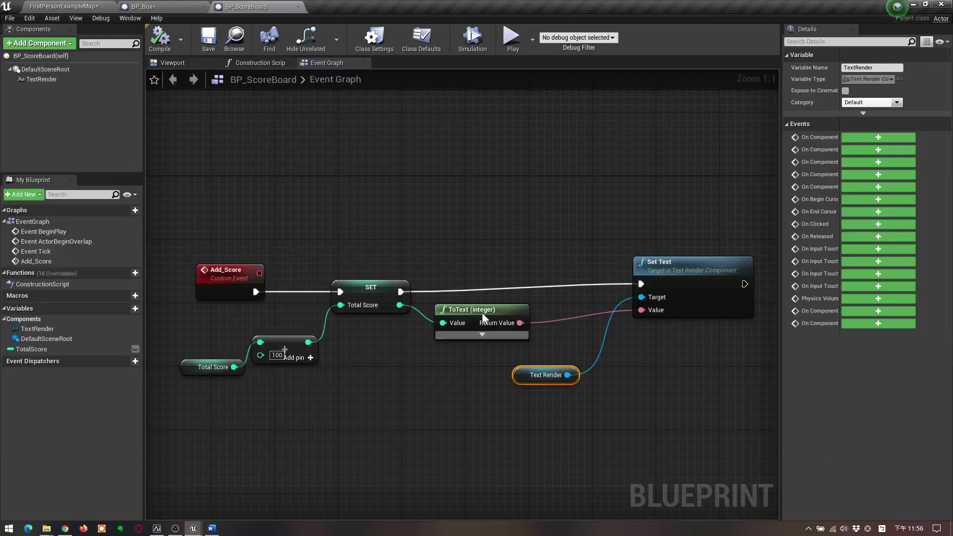
pyautogui.click(166, 8)
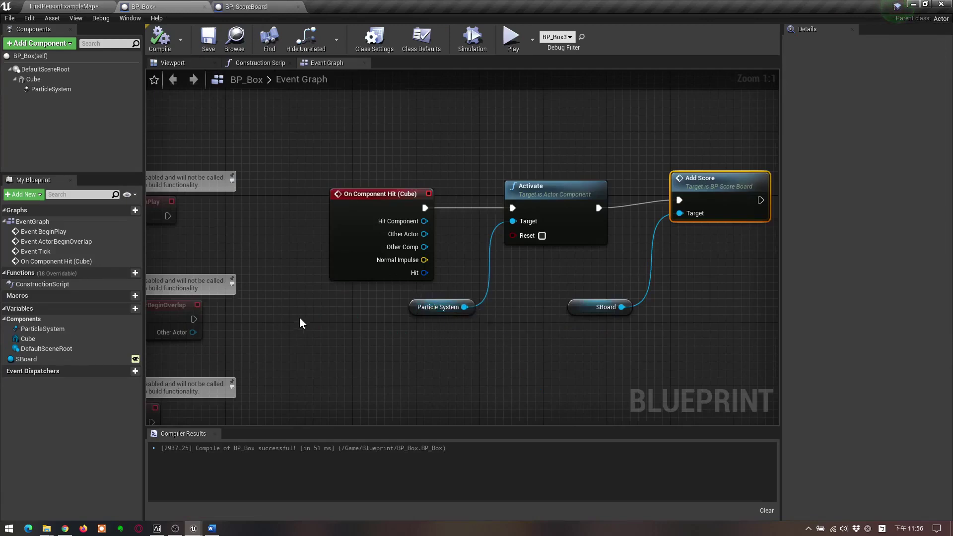
pyautogui.click(129, 309)
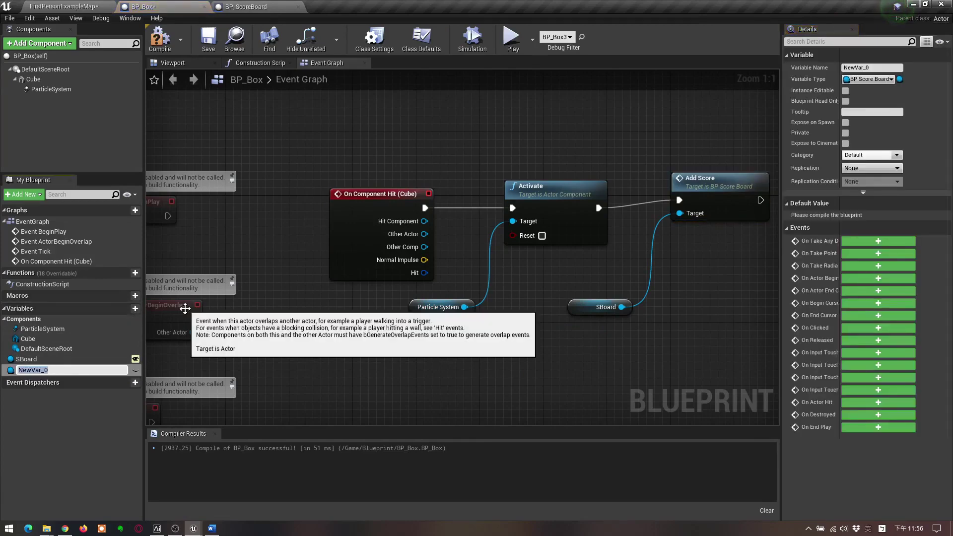
pyautogui.write('S')
pyautogui.write('cor')
pyautogui.write('e')
pyautogui.press('Return')
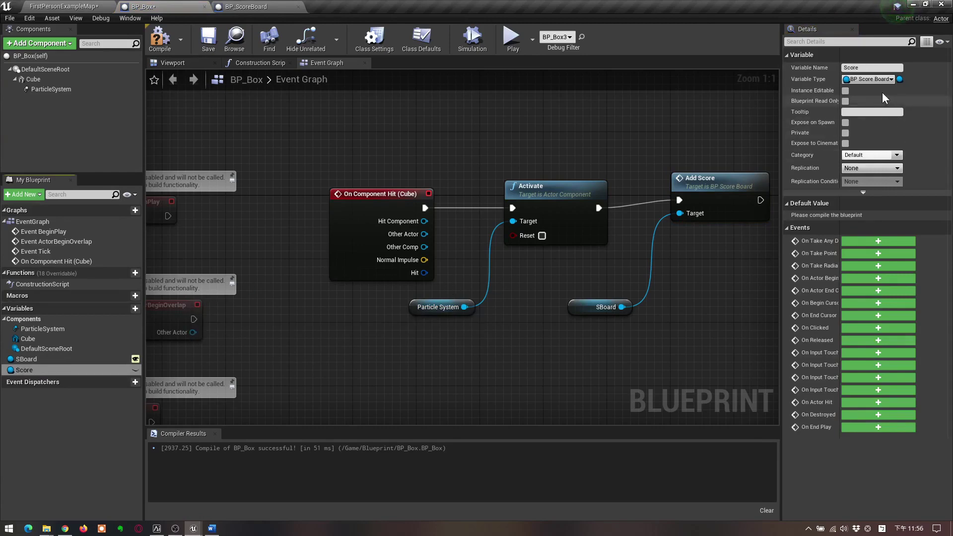
# Make Score an instance-editable Integer, compile, and set its default value to 100
pyautogui.click(876, 79)
pyautogui.click(782, 124)
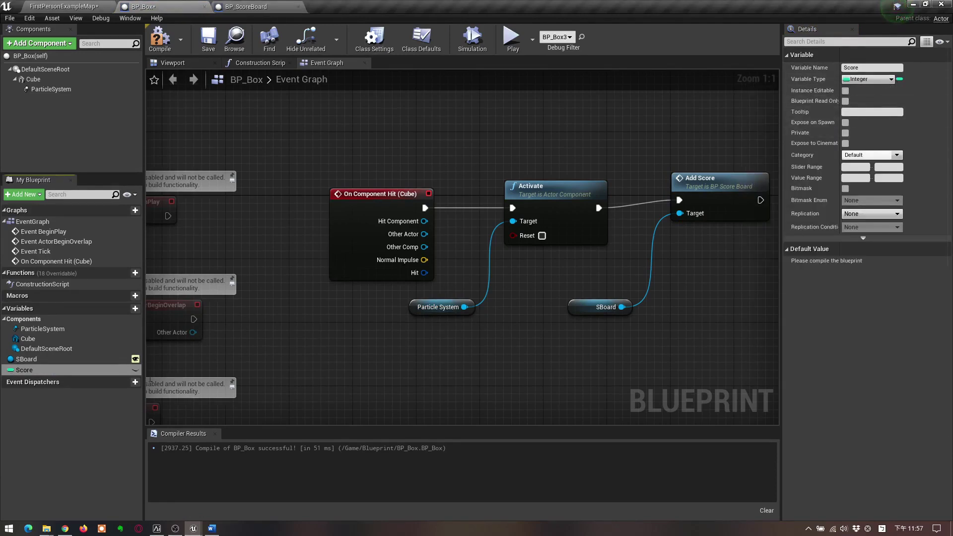
pyautogui.click(135, 370)
pyautogui.click(160, 39)
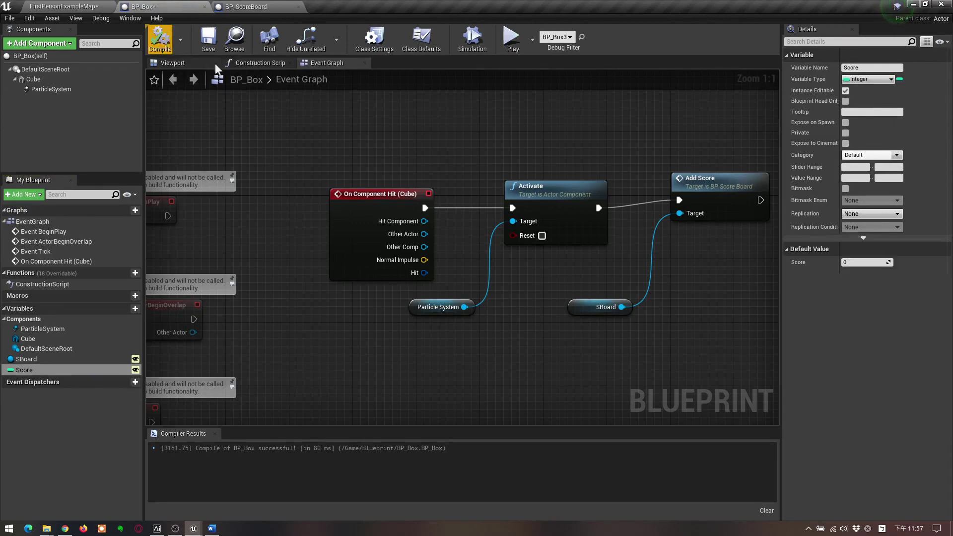
pyautogui.click(854, 261)
pyautogui.write('1')
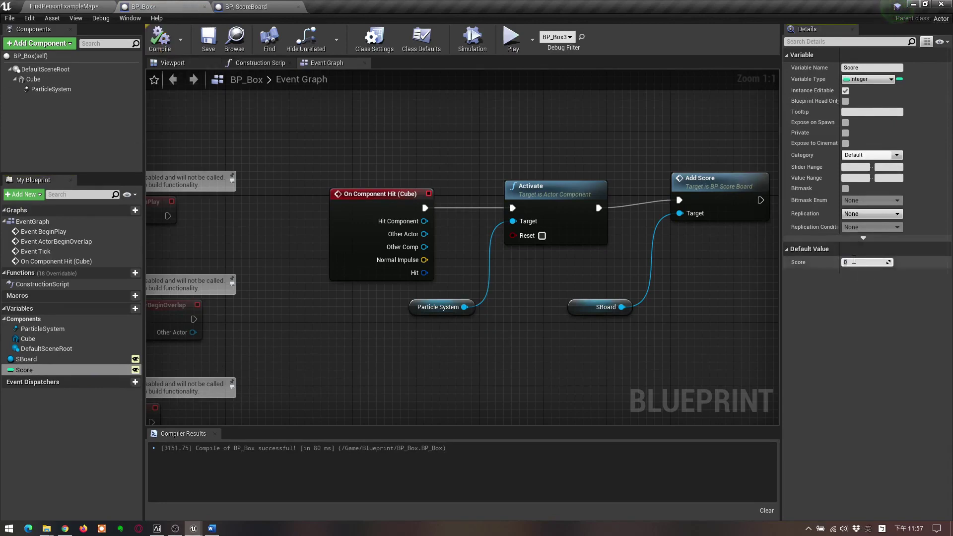
pyautogui.write('00')
pyautogui.click(854, 261)
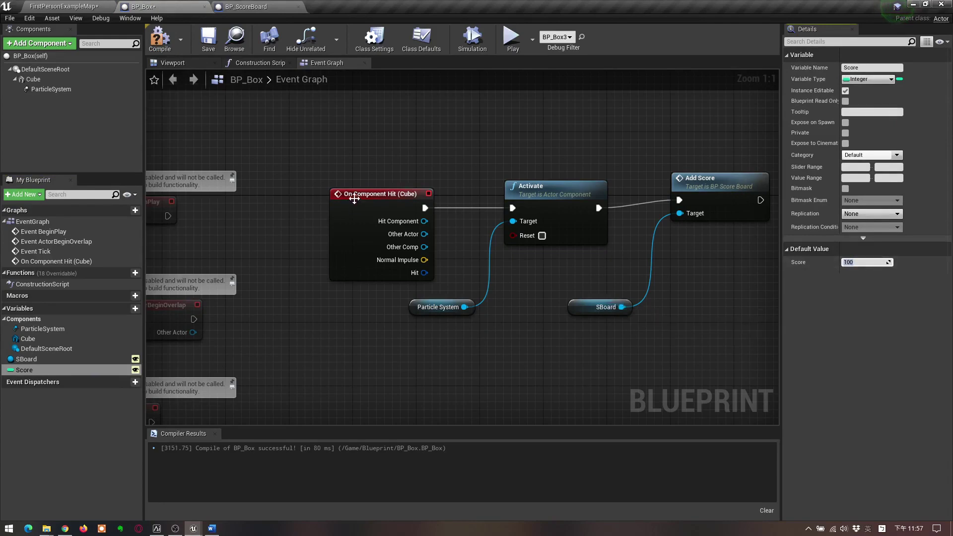
pyautogui.click(248, 6)
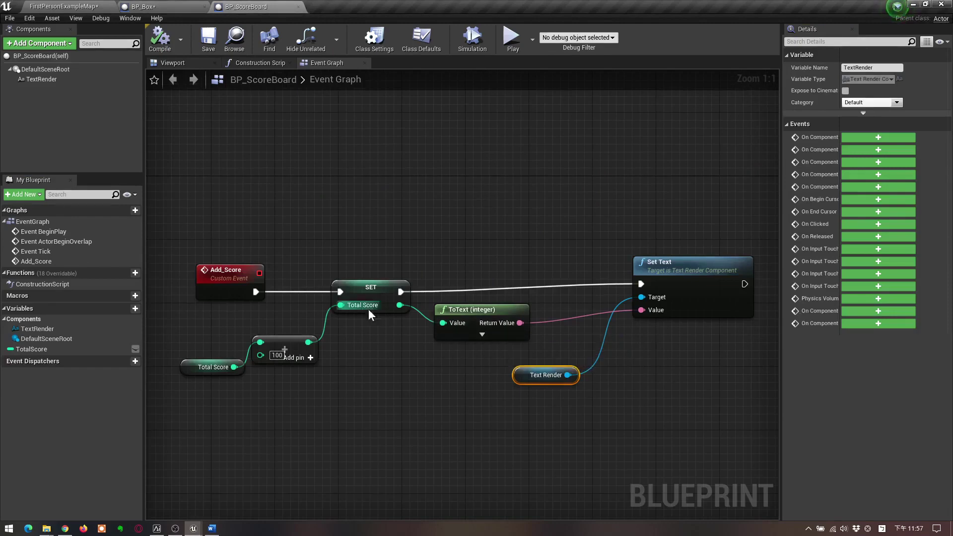
# Add an Integer input parameter named Score to the Add_Score event
pyautogui.click(220, 277)
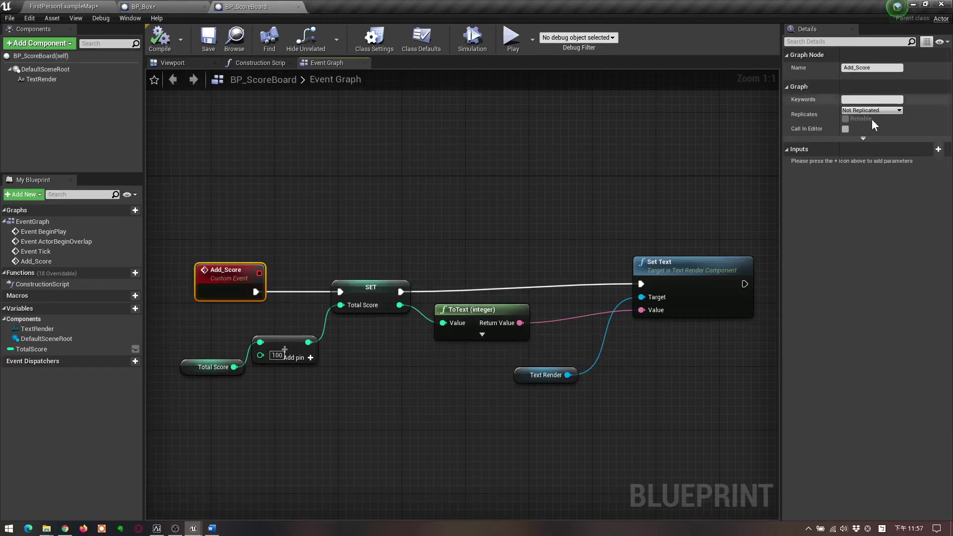
pyautogui.click(938, 149)
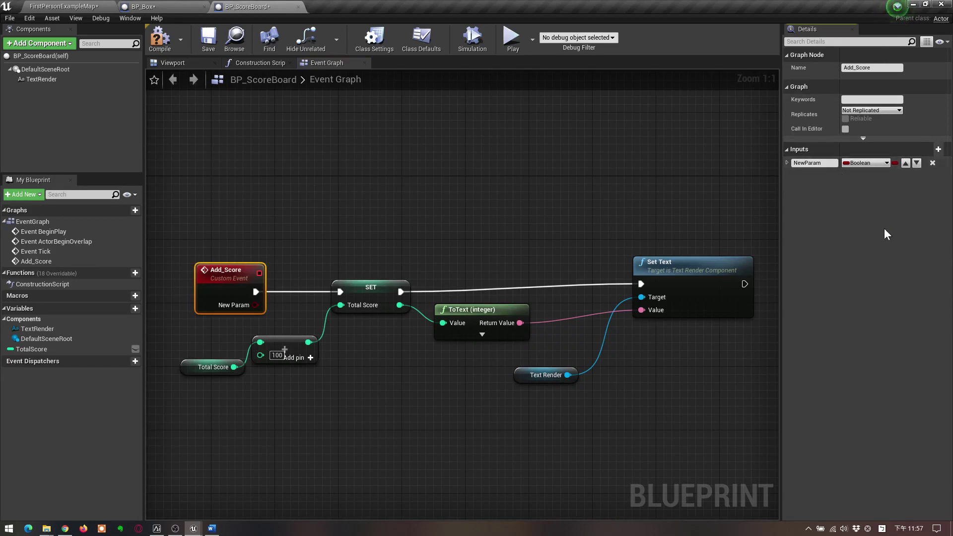
pyautogui.click(823, 164)
pyautogui.write('s')
pyautogui.press('BackSpace')
pyautogui.write('Scor')
pyautogui.write('e')
pyautogui.click(866, 163)
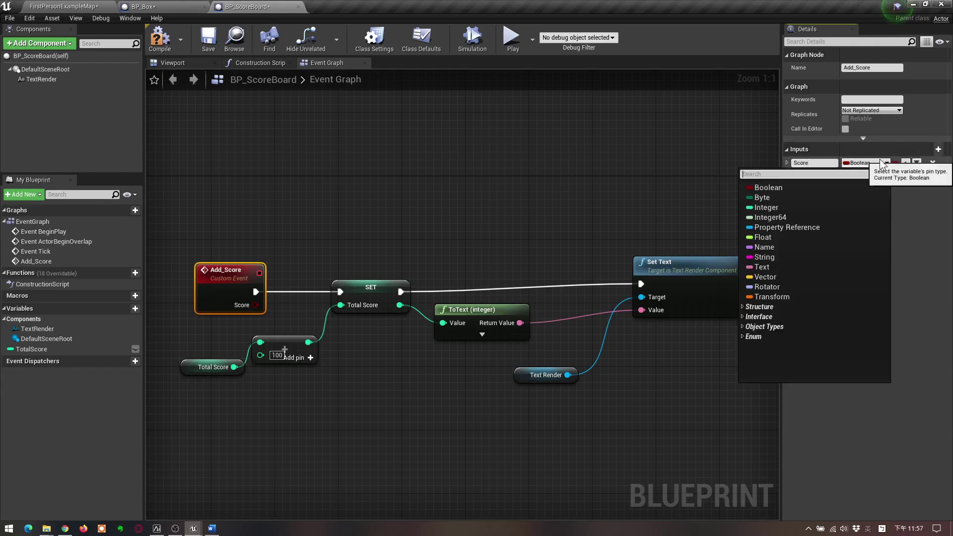
pyautogui.click(765, 208)
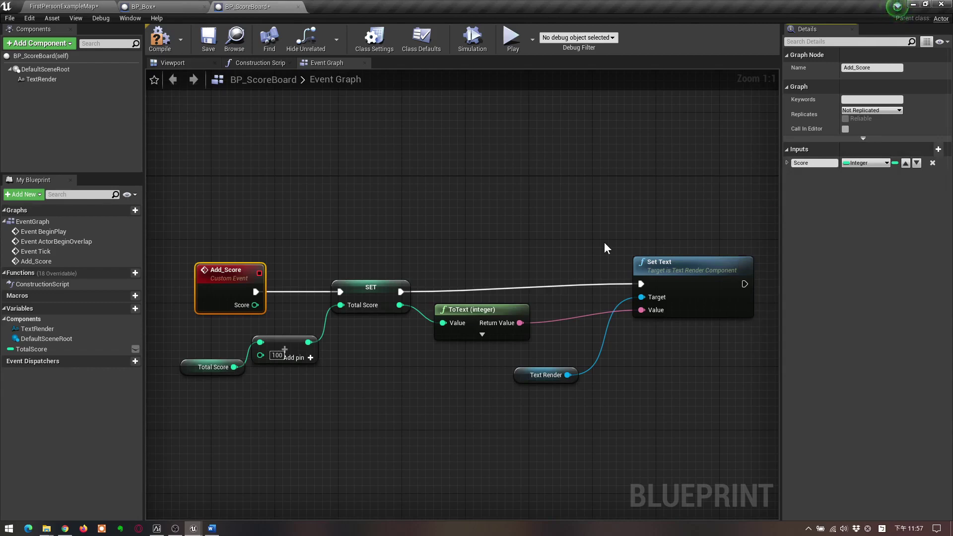
# Wire Add_Score's Score input into the add node in place of the fixed 100
pyautogui.moveTo(255, 304); pyautogui.dragTo(257, 278, button='right')
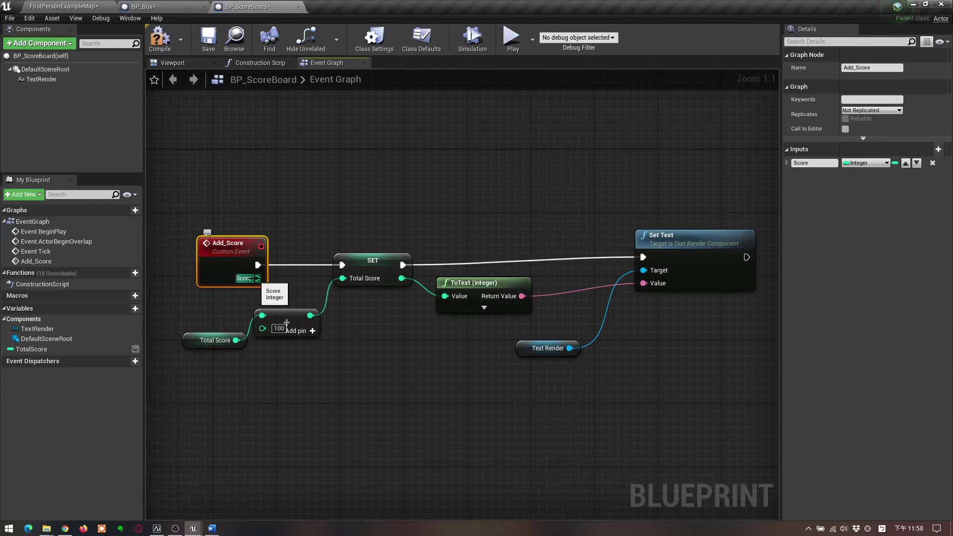
pyautogui.moveTo(257, 278)
pyautogui.mouseDown()
pyautogui.moveTo(302, 332)
pyautogui.moveTo(432, 353)
pyautogui.moveTo(266, 331)
pyautogui.moveTo(308, 306)
pyautogui.mouseUp()
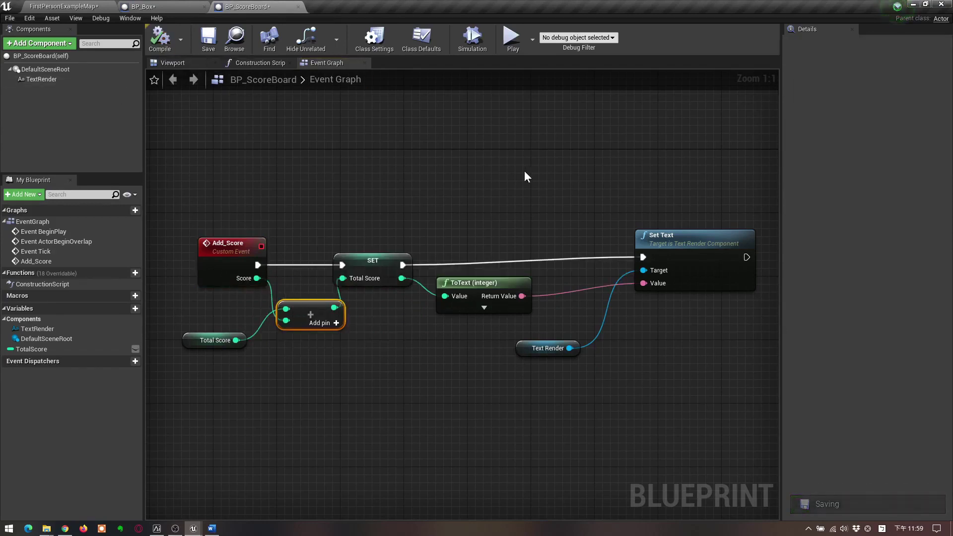
pyautogui.click(149, 6)
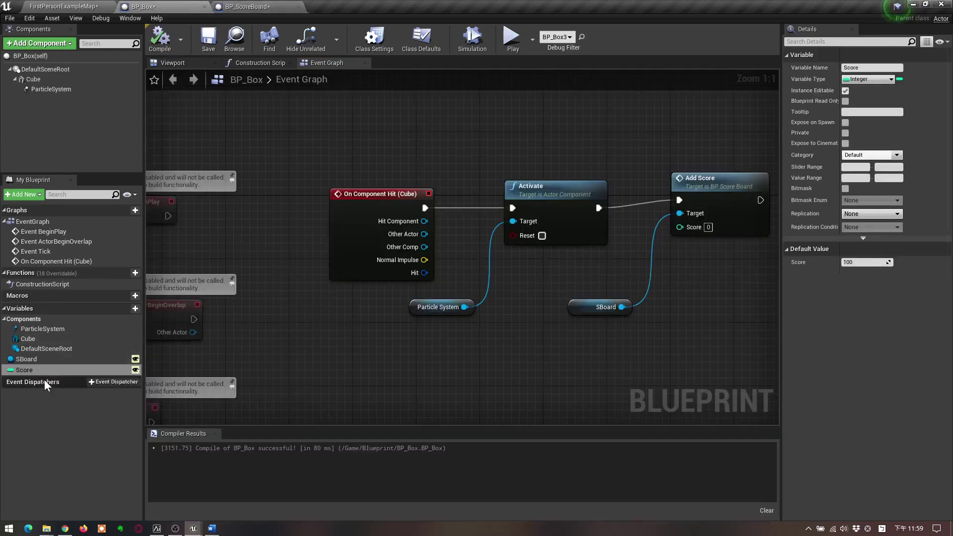
# Connect a Score getter to Add Score's Score pin, then compile and save BP_Box
pyautogui.moveTo(40, 369)
pyautogui.mouseDown()
pyautogui.moveTo(369, 358)
pyautogui.moveTo(343, 353)
pyautogui.mouseUp()
pyautogui.click(376, 369)
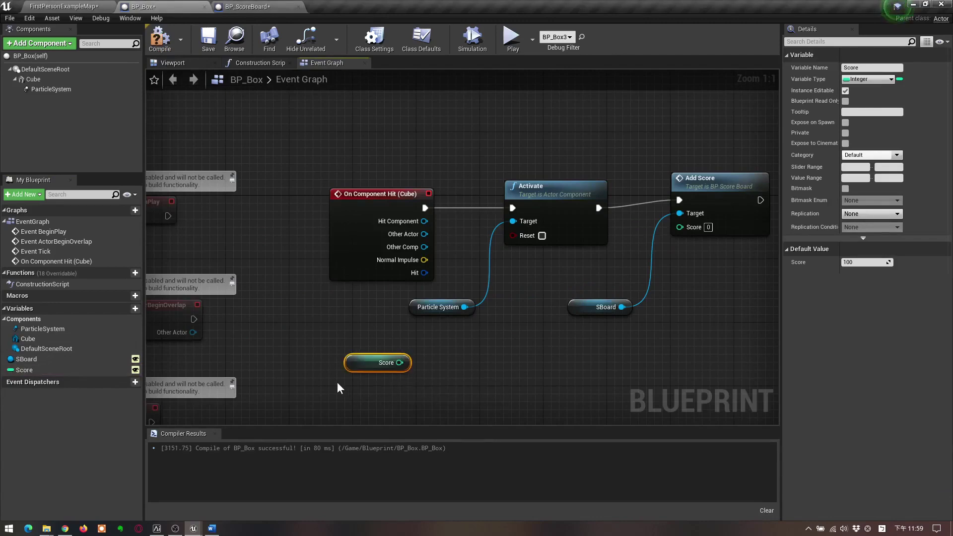
pyautogui.moveTo(376, 366); pyautogui.dragTo(615, 351)
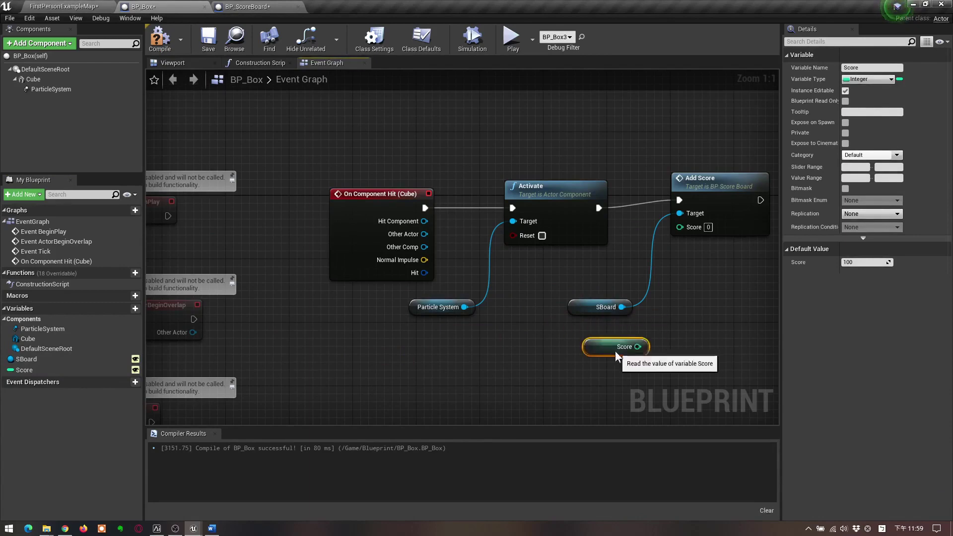
pyautogui.moveTo(655, 341); pyautogui.dragTo(595, 353, button='right')
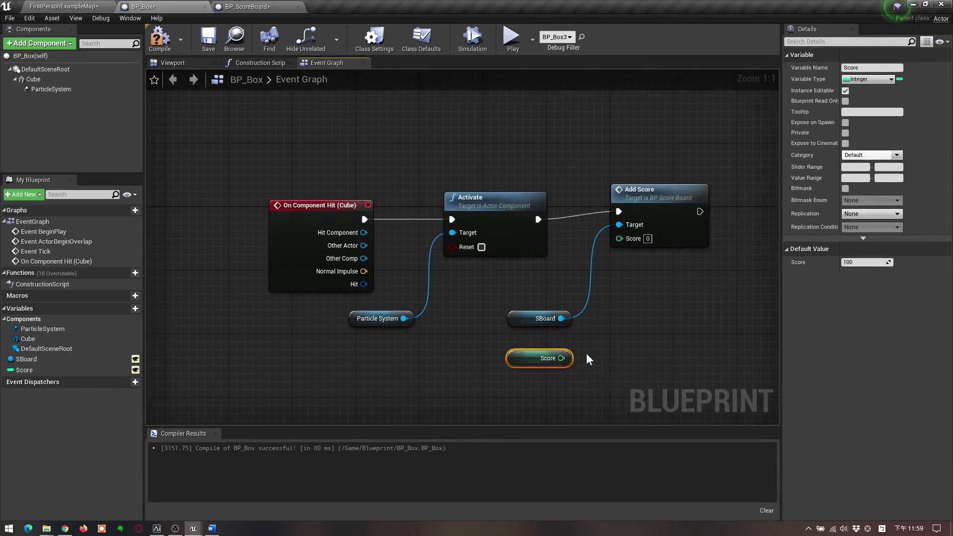
pyautogui.moveTo(561, 357); pyautogui.dragTo(632, 254)
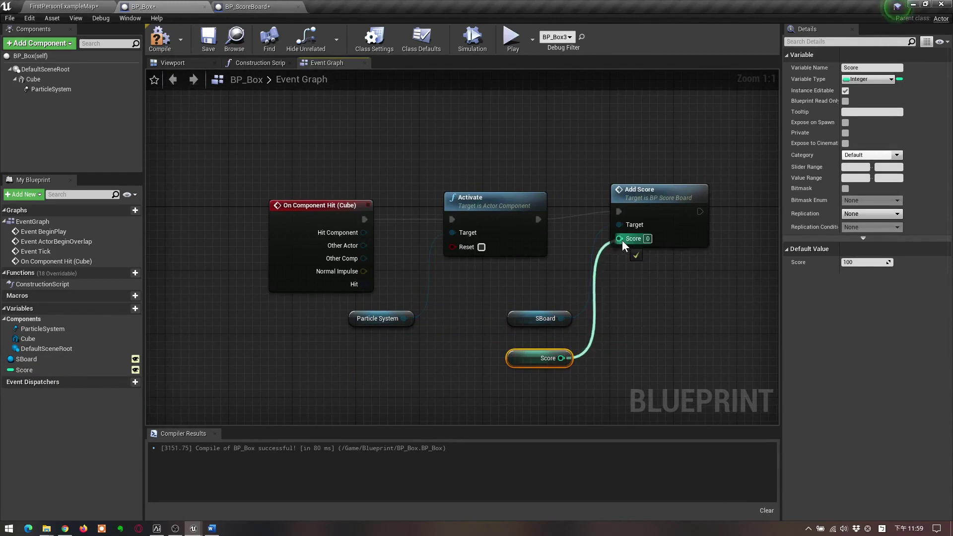
pyautogui.moveTo(632, 255); pyautogui.dragTo(620, 240)
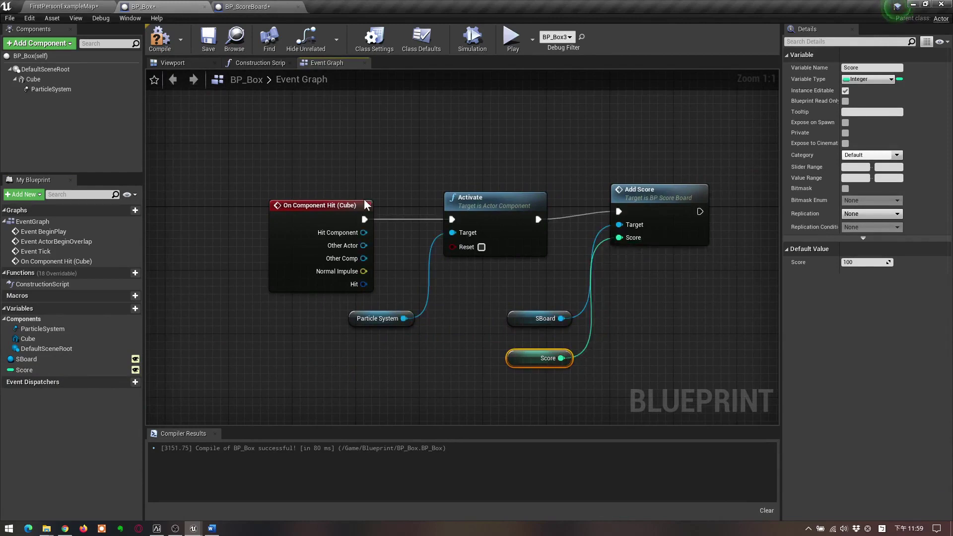
pyautogui.click(167, 46)
pyautogui.click(208, 39)
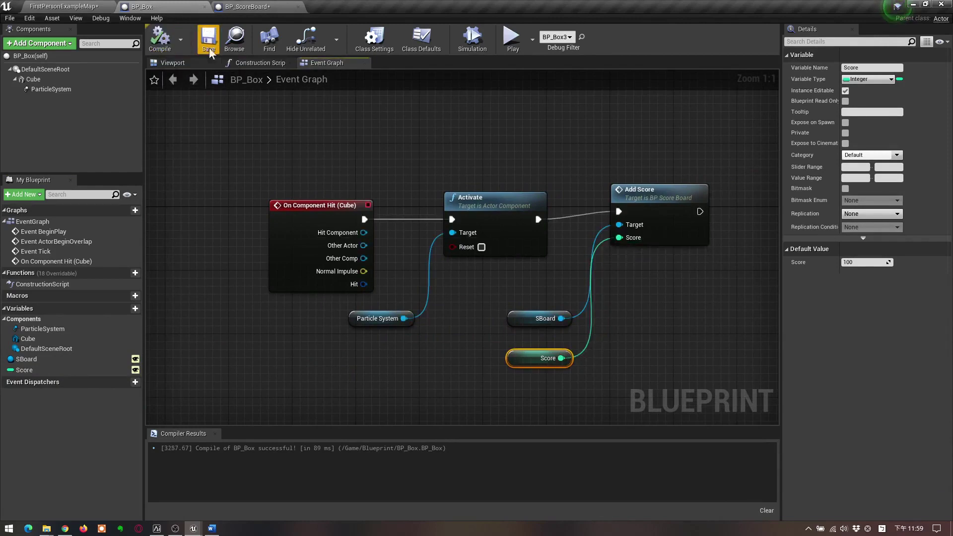
# Set the middle box BP_Box2's Score to 150 in Details
pyautogui.click(37, 6)
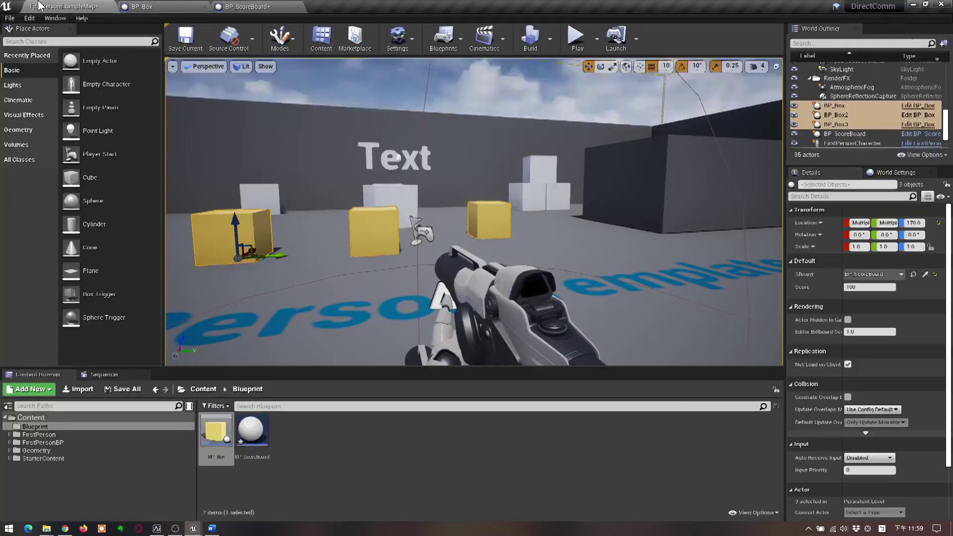
pyautogui.click(374, 224)
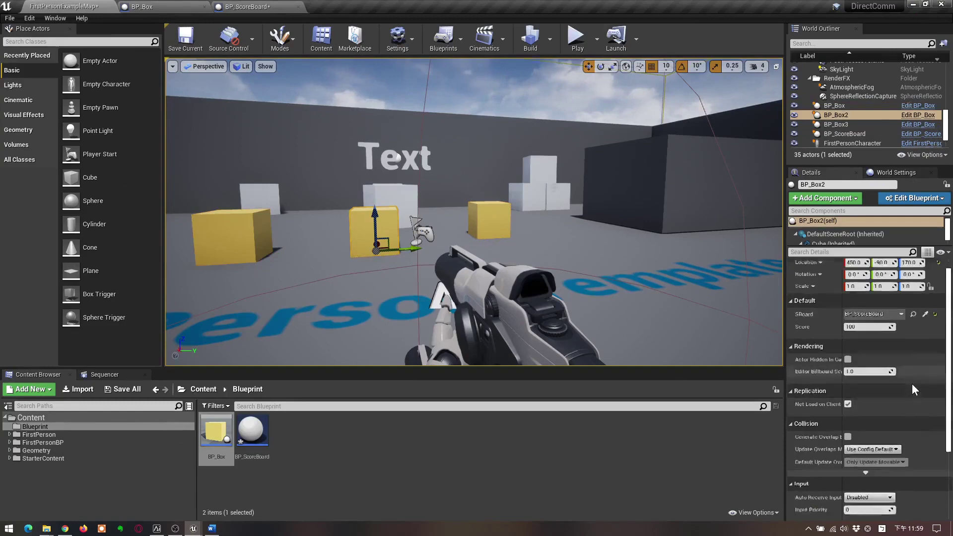
pyautogui.click(861, 344)
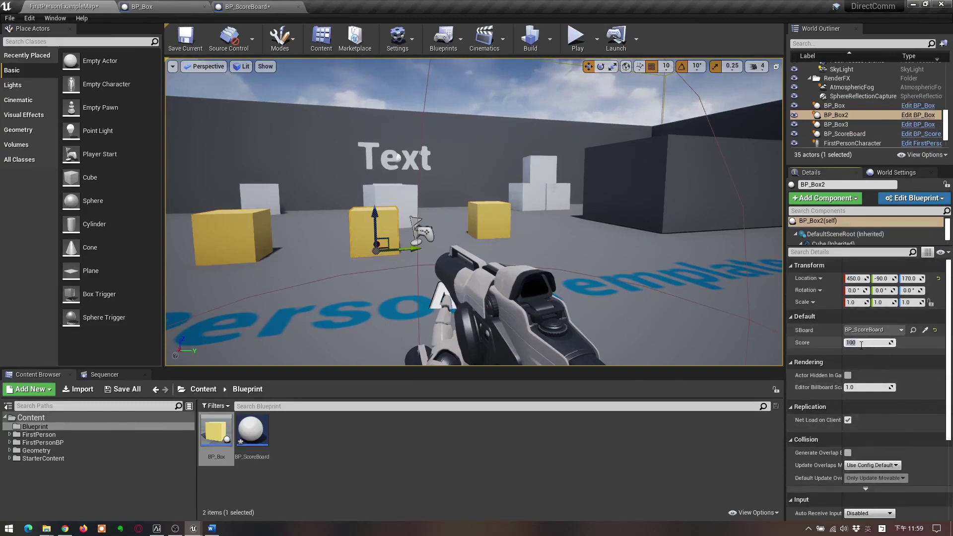
pyautogui.write('150')
pyautogui.press('Return')
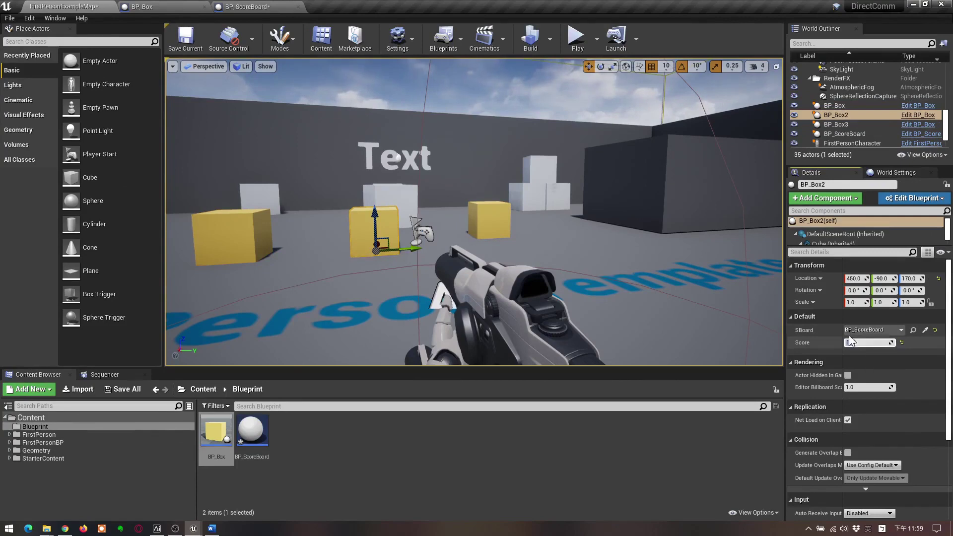
# Play-test by shooting BP_Box2 to confirm the scoreboard shows 150, then stop
pyautogui.click(576, 38)
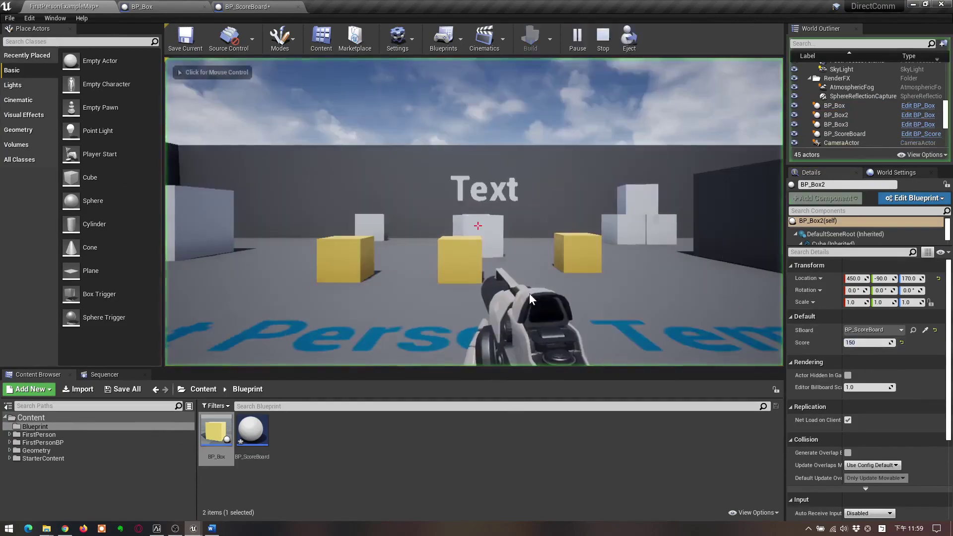
pyautogui.click(477, 226)
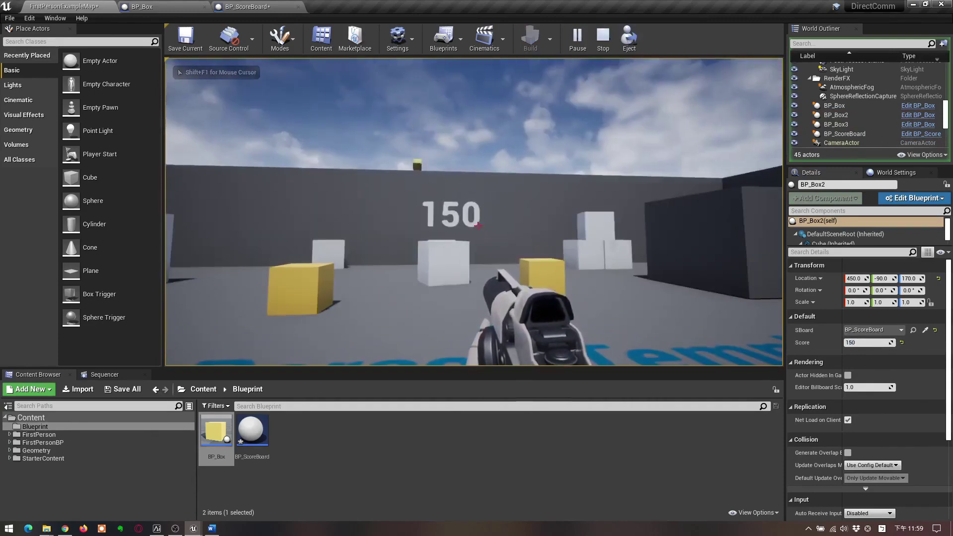
pyautogui.press('w')
pyautogui.moveTo(477, 226)
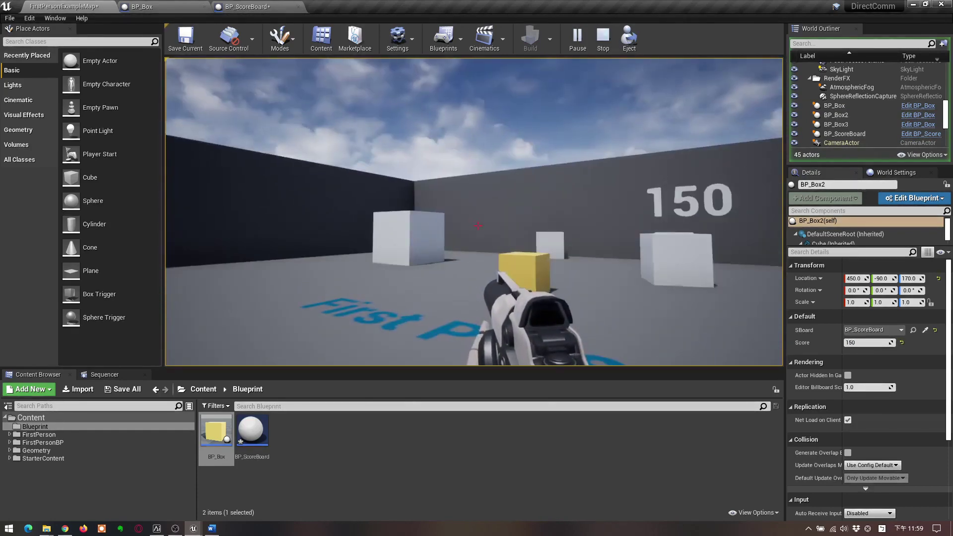
pyautogui.press('Escape')
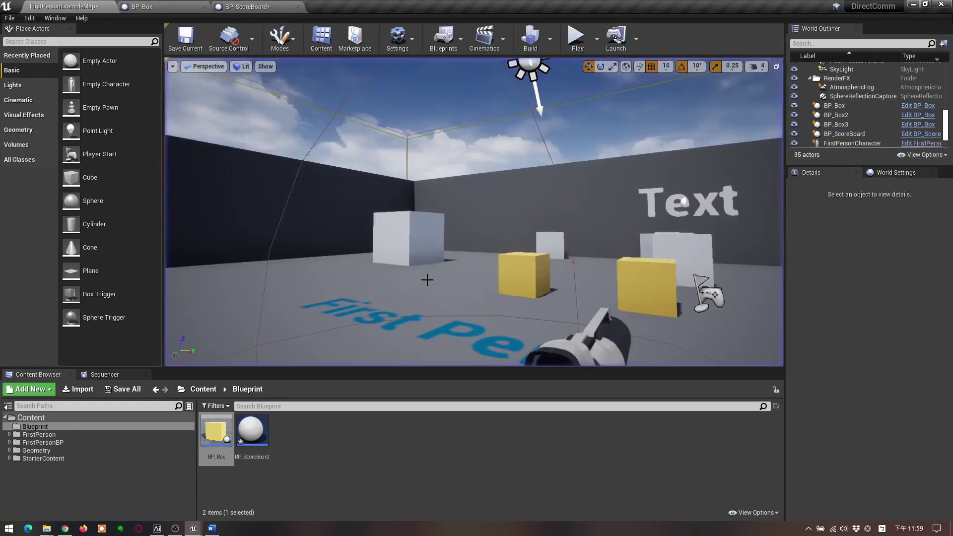